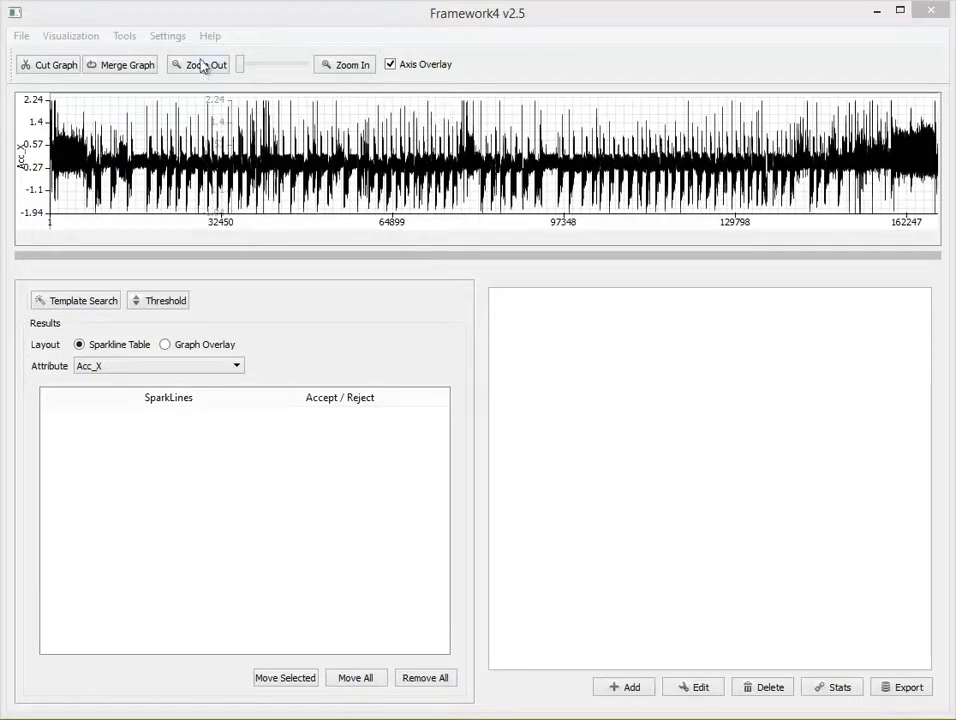
Step: Derive static and dynamic acceleration from Acc_X, Acc_Y and Acc_Z with a window size of 60
{"action": "left_click", "coordinate": [112, 38]}
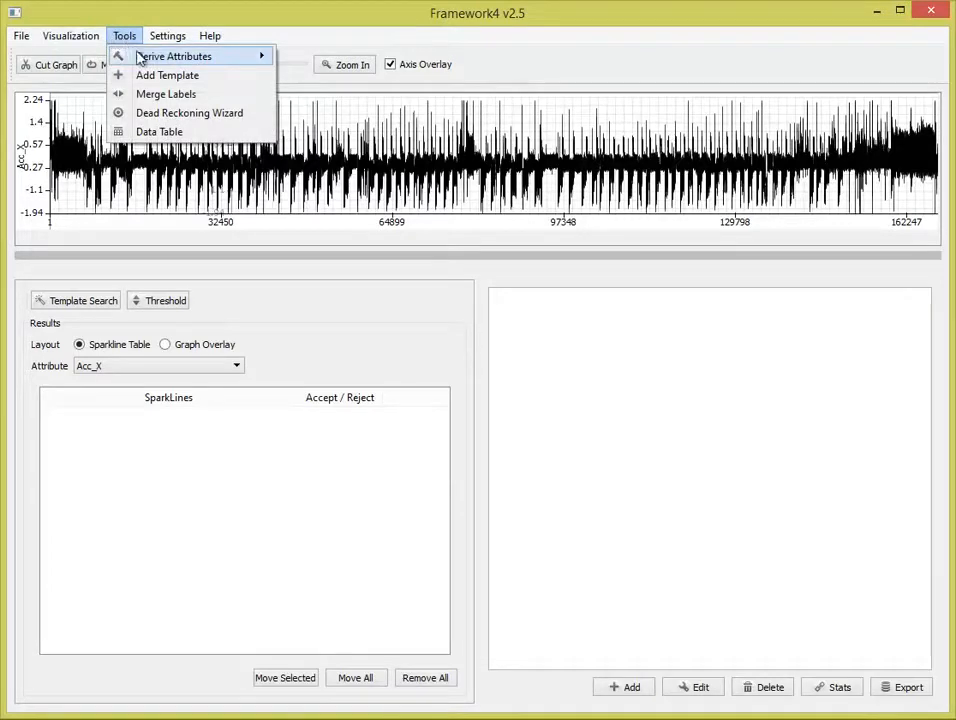
{"action": "mouse_move", "coordinate": [150, 57]}
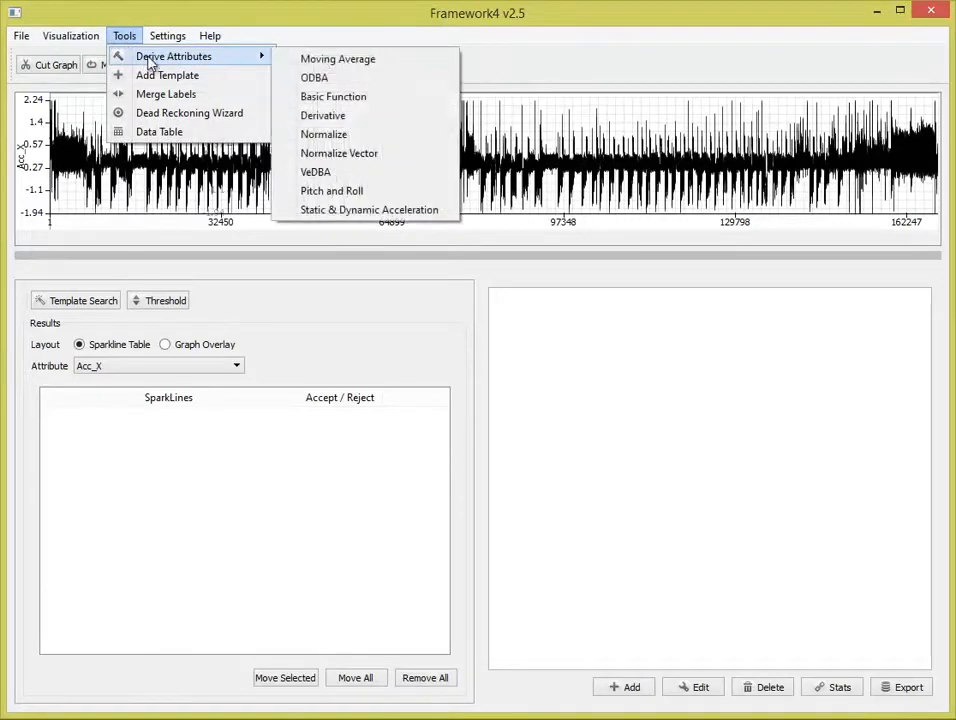
{"action": "left_click", "coordinate": [408, 213]}
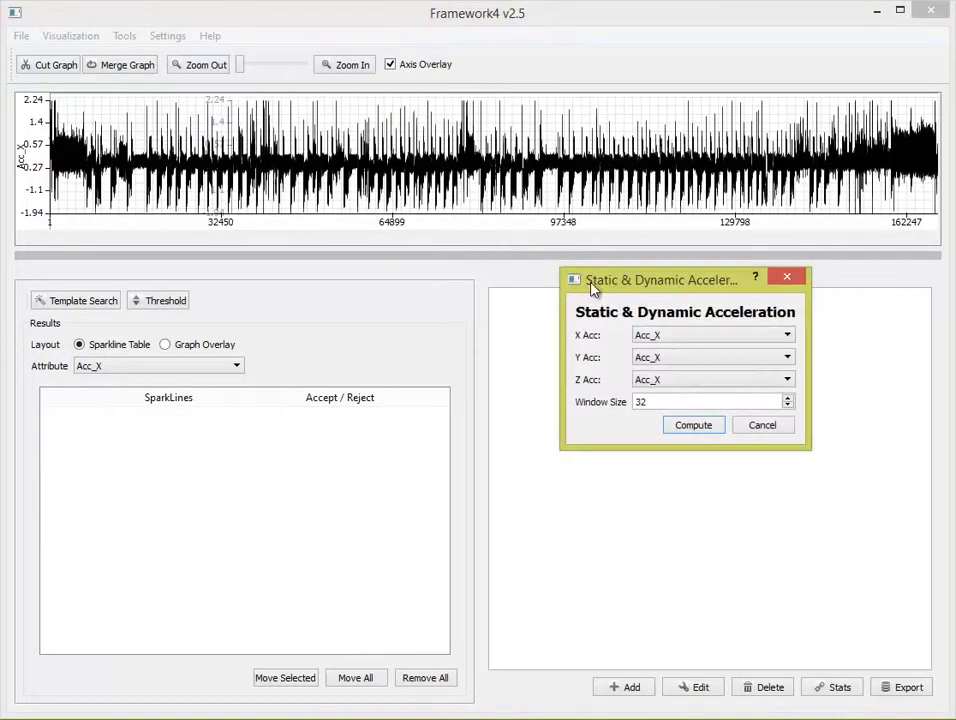
{"action": "left_click_drag", "start_coordinate": [615, 291], "coordinate": [397, 212]}
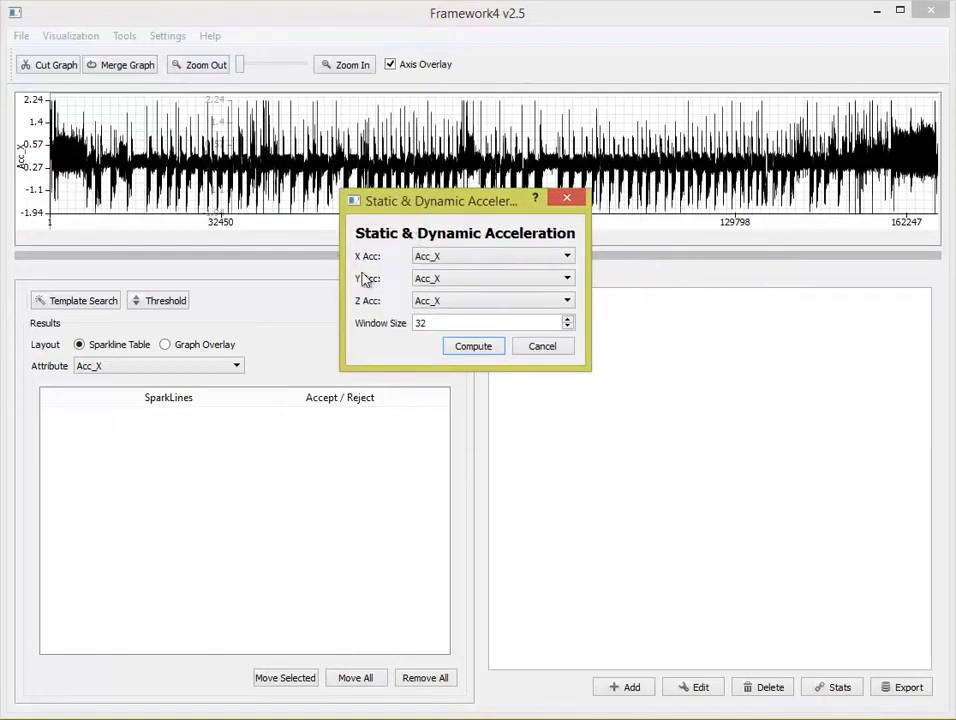
{"action": "left_click", "coordinate": [437, 281]}
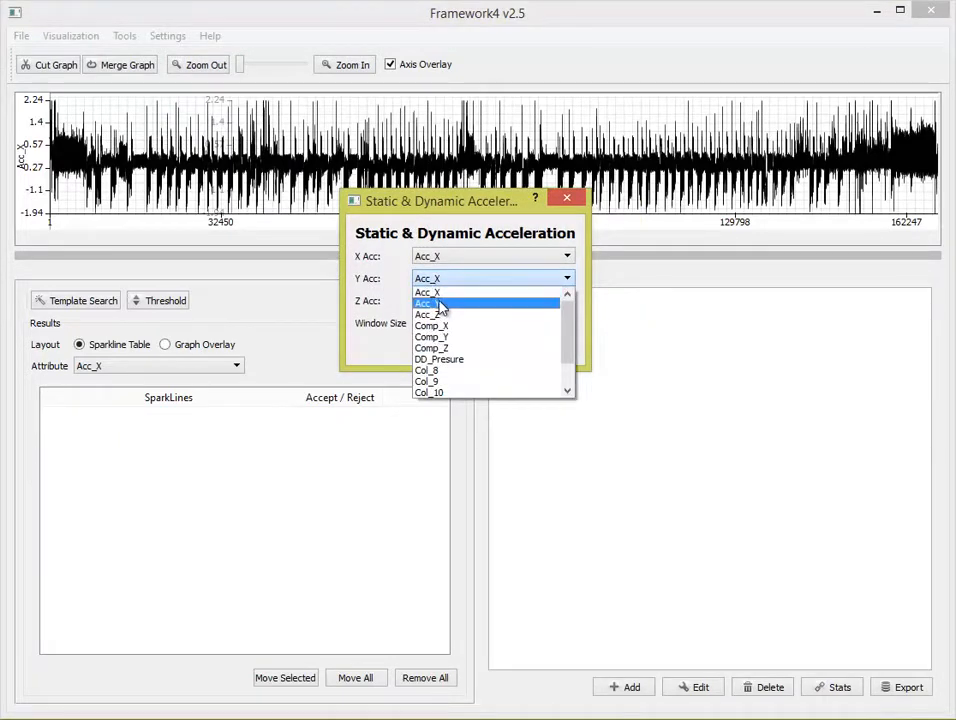
{"action": "left_click", "coordinate": [438, 303]}
{"action": "left_click", "coordinate": [440, 301]}
{"action": "left_click", "coordinate": [440, 338]}
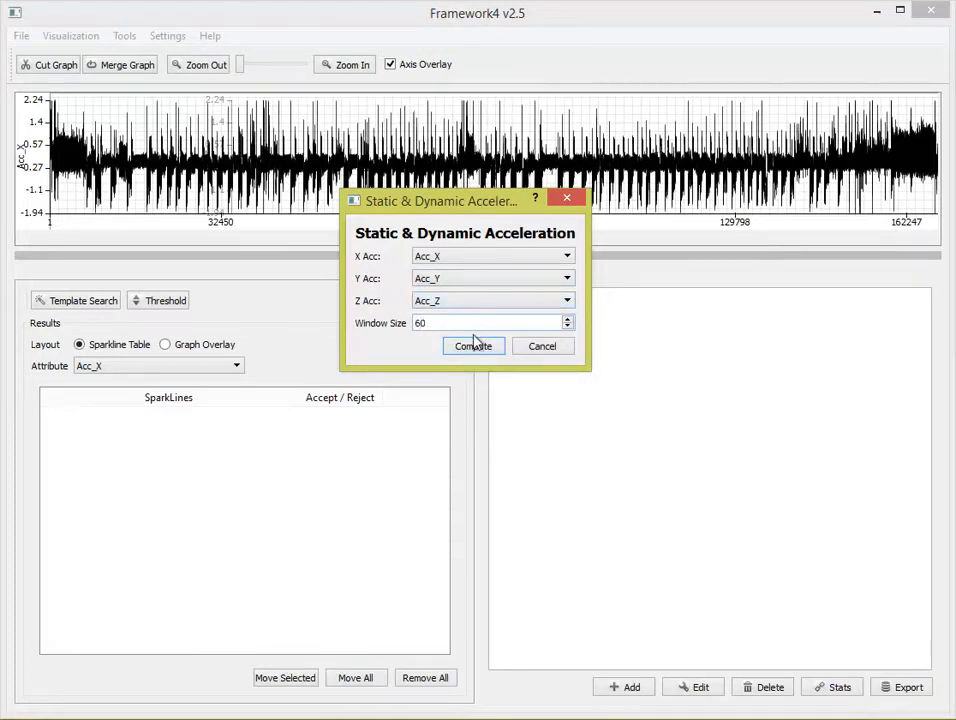
{"action": "left_click", "coordinate": [476, 346]}
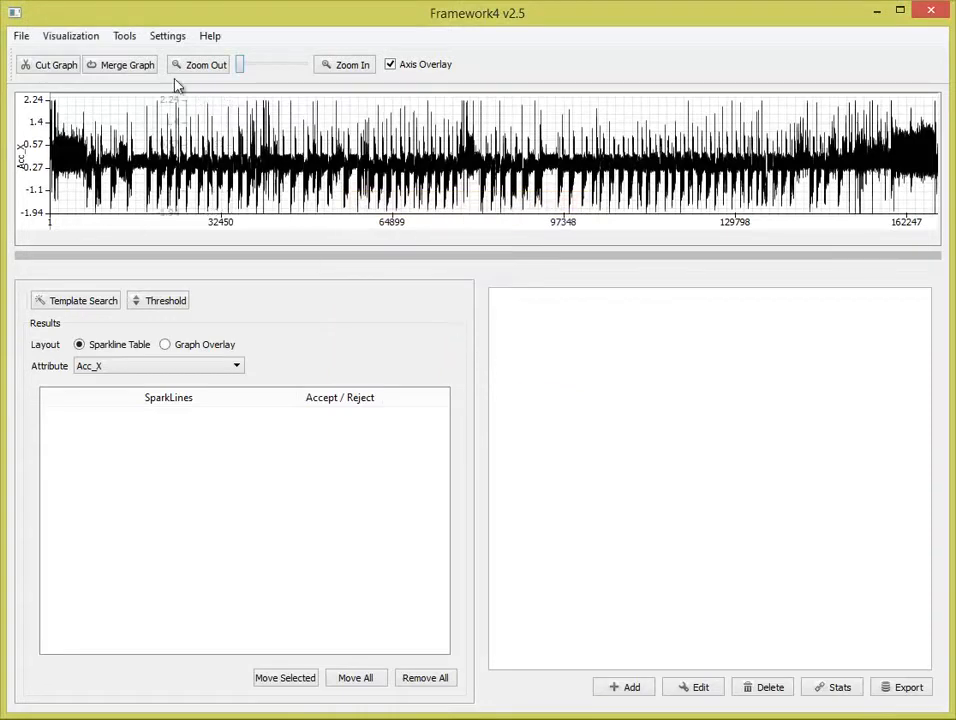
Step: Show the derived Static X Acc attribute in the graph view and hide it again
{"action": "left_click", "coordinate": [85, 37]}
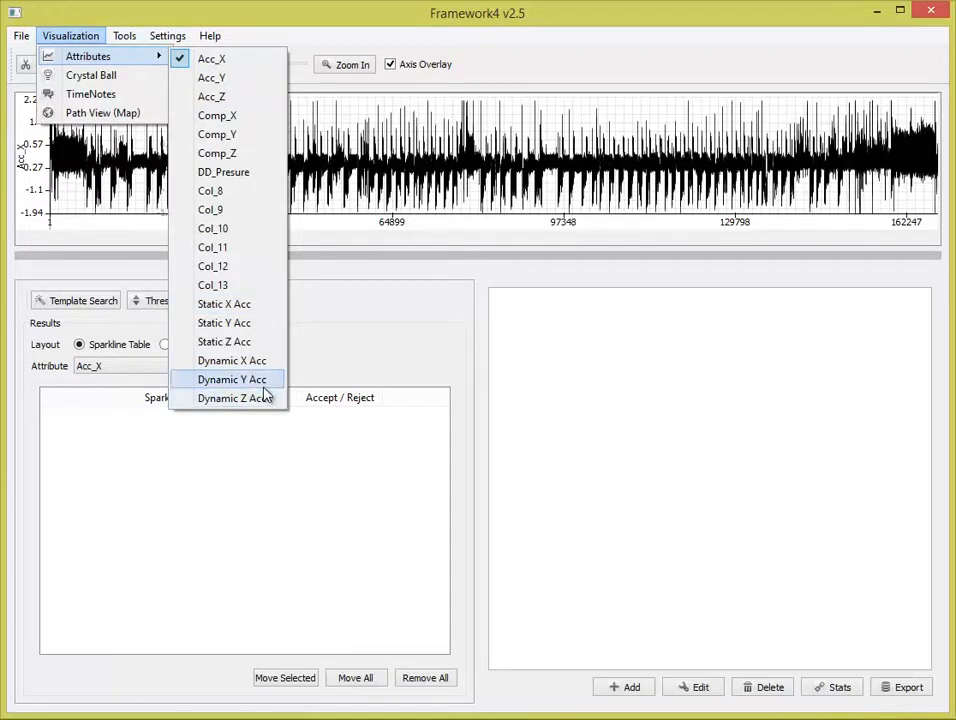
{"action": "left_click", "coordinate": [237, 303]}
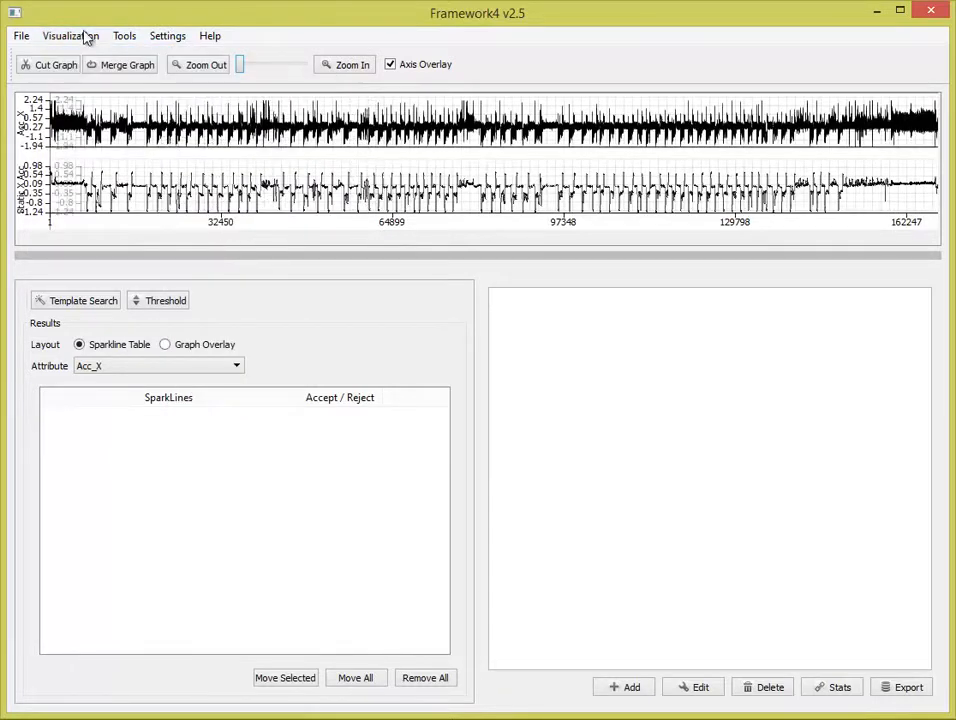
{"action": "left_click", "coordinate": [88, 35]}
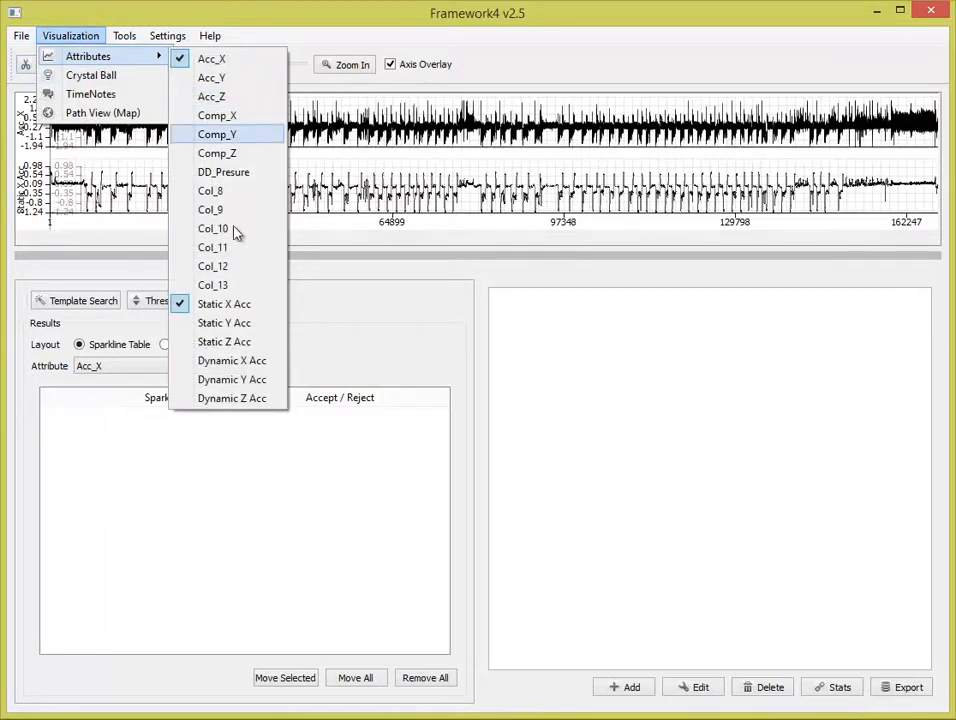
{"action": "left_click", "coordinate": [229, 304]}
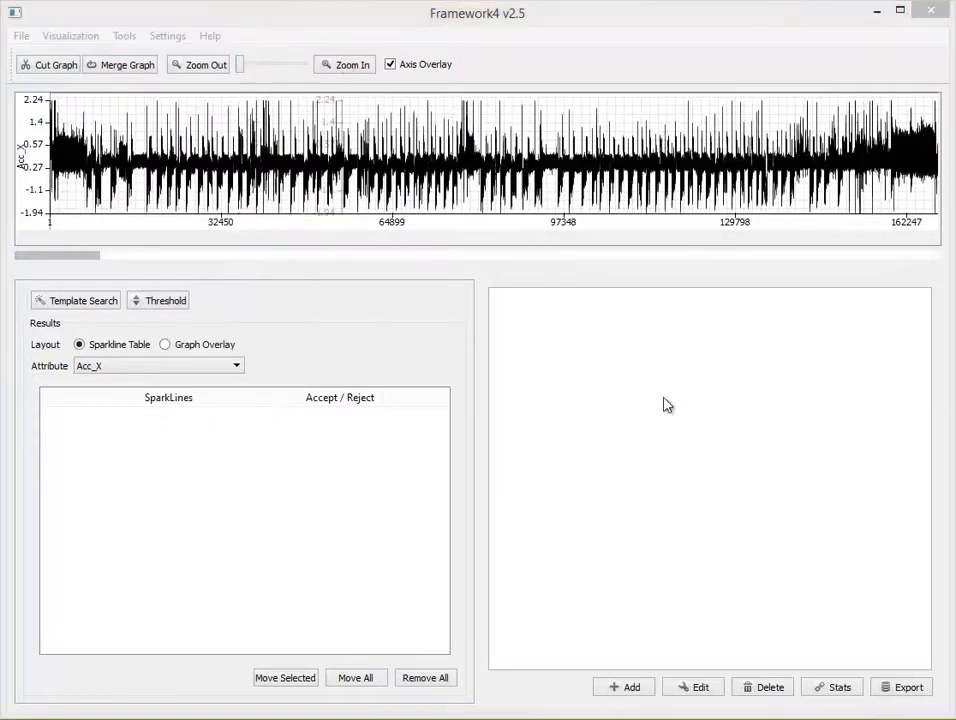
Step: Add three classification groups named Swimming, Up and Down
{"action": "left_click", "coordinate": [638, 686]}
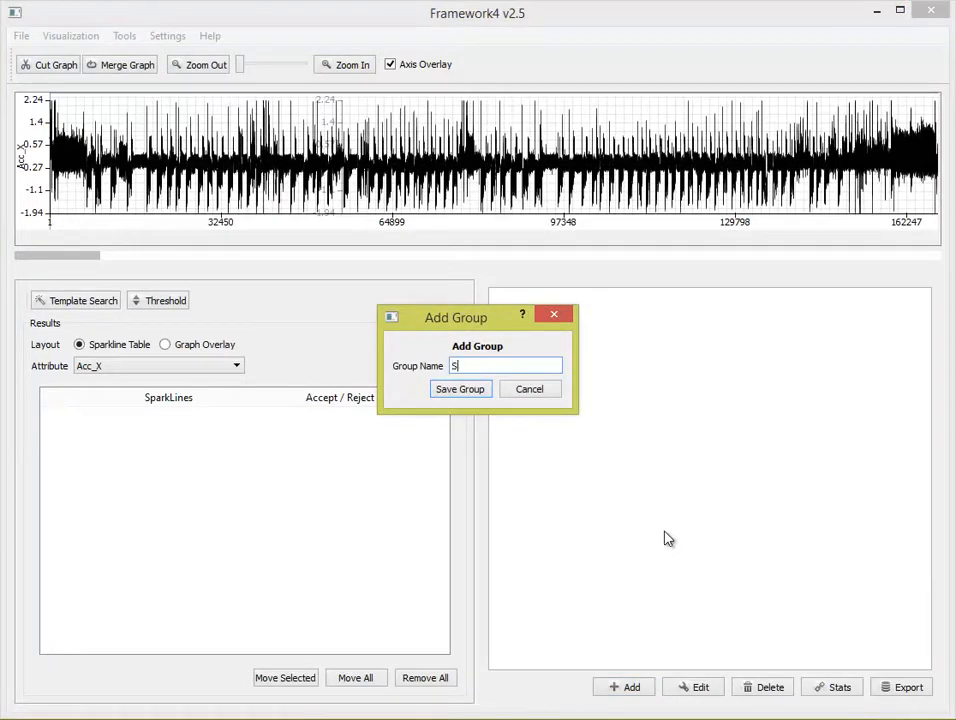
{"action": "type", "text": "Swimming"}
{"action": "key", "text": "Return"}
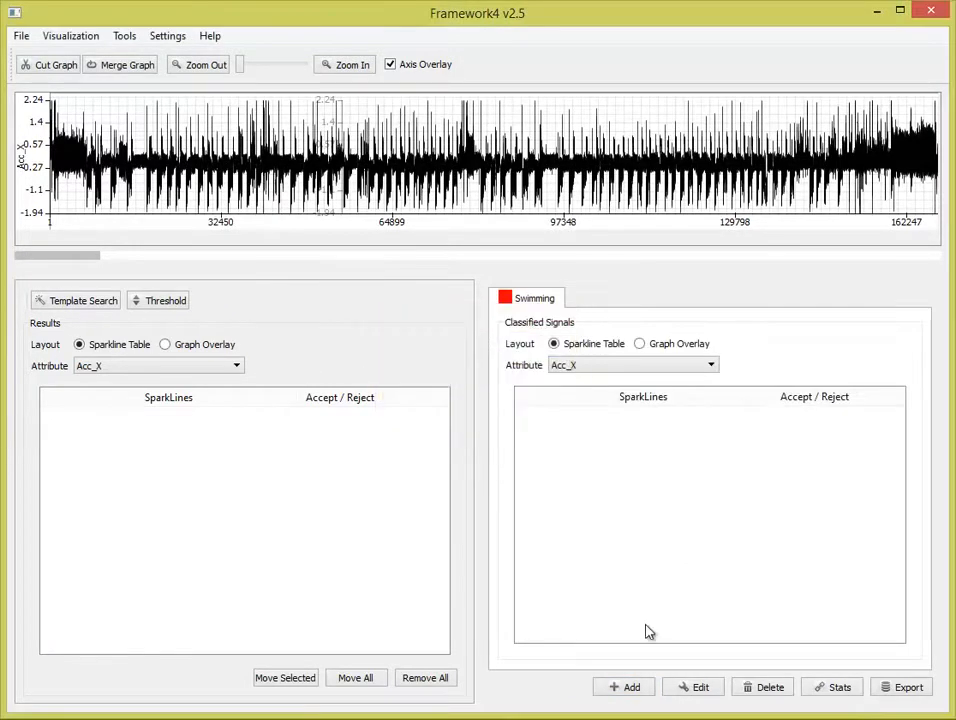
{"action": "left_click", "coordinate": [636, 690]}
{"action": "type", "text": "Up"}
{"action": "key", "text": "Return"}
{"action": "left_click", "coordinate": [632, 688]}
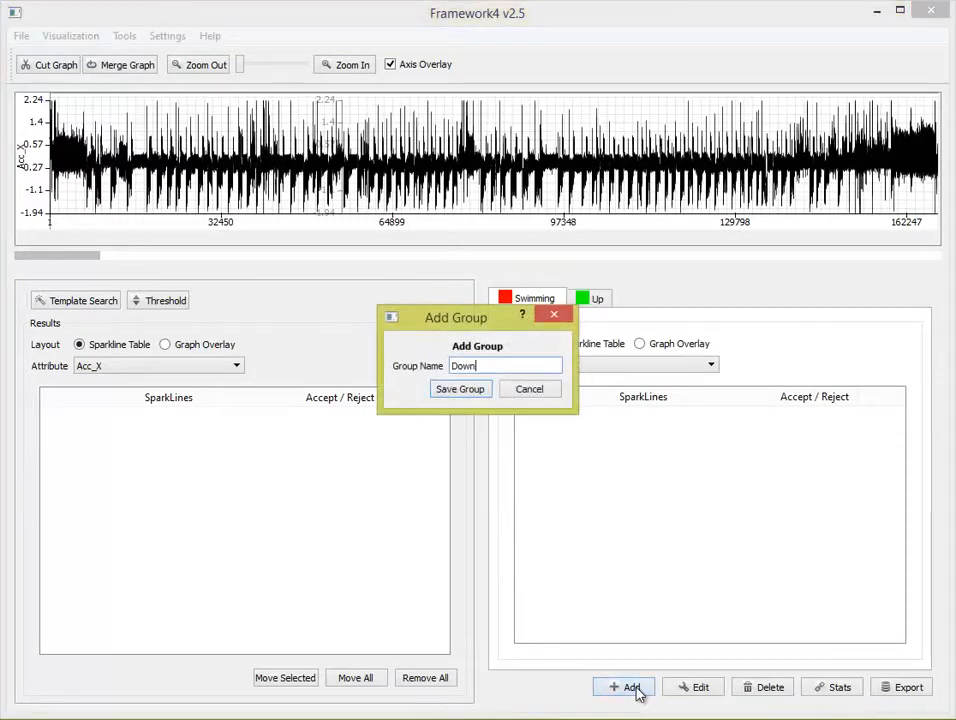
{"action": "key", "text": "Return"}
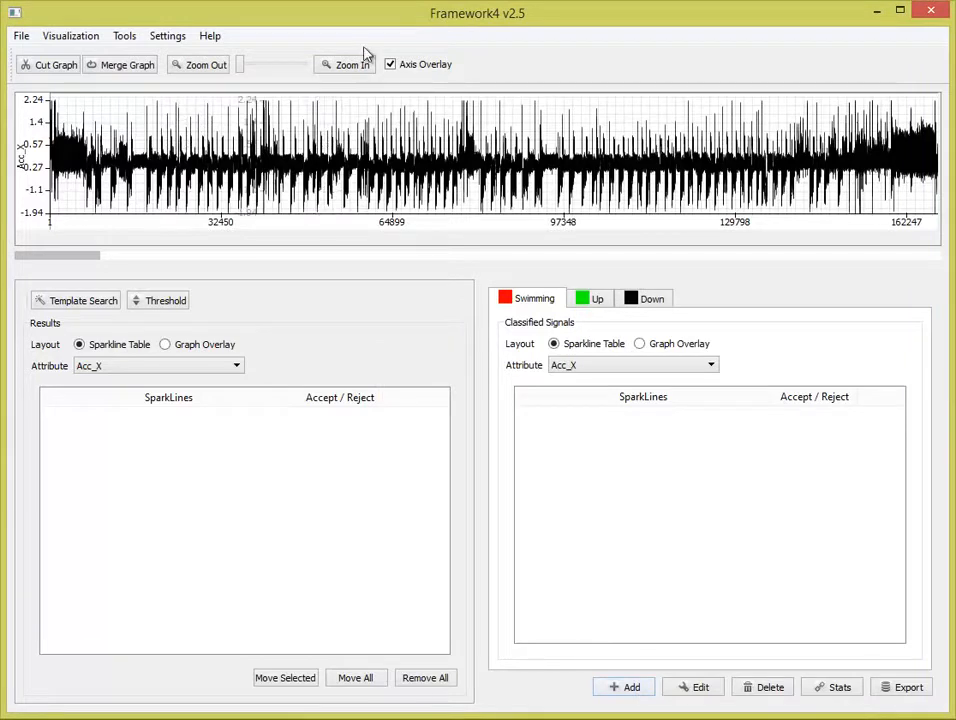
Step: Cut the first sharp dip, about 288 items long near sample 7182, and classify it in the Down group
{"action": "left_click", "coordinate": [363, 65]}
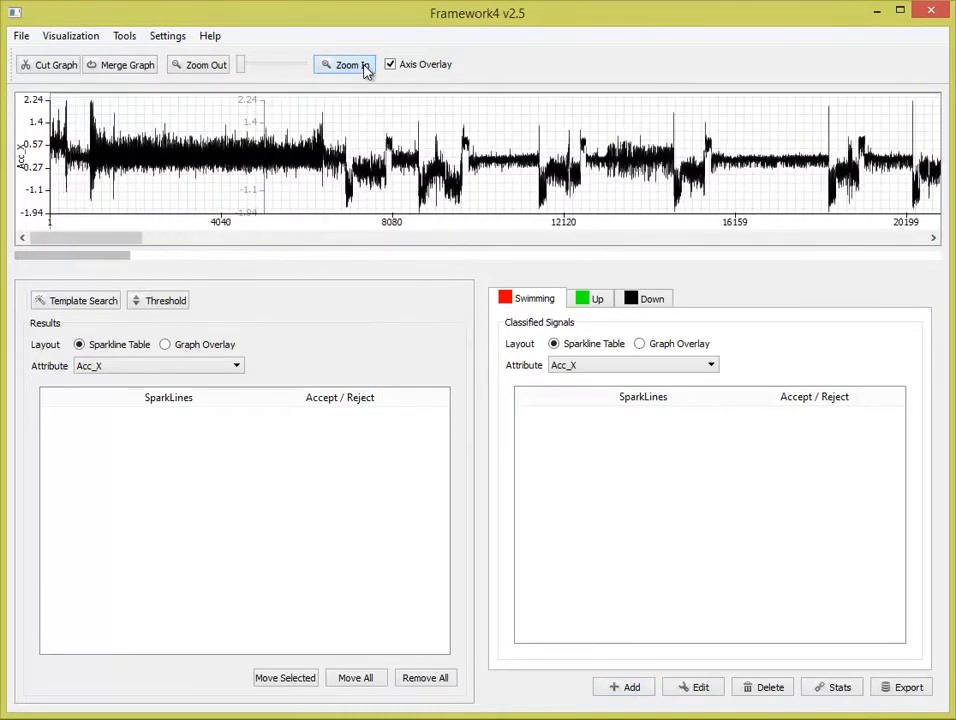
{"action": "left_click", "coordinate": [363, 65]}
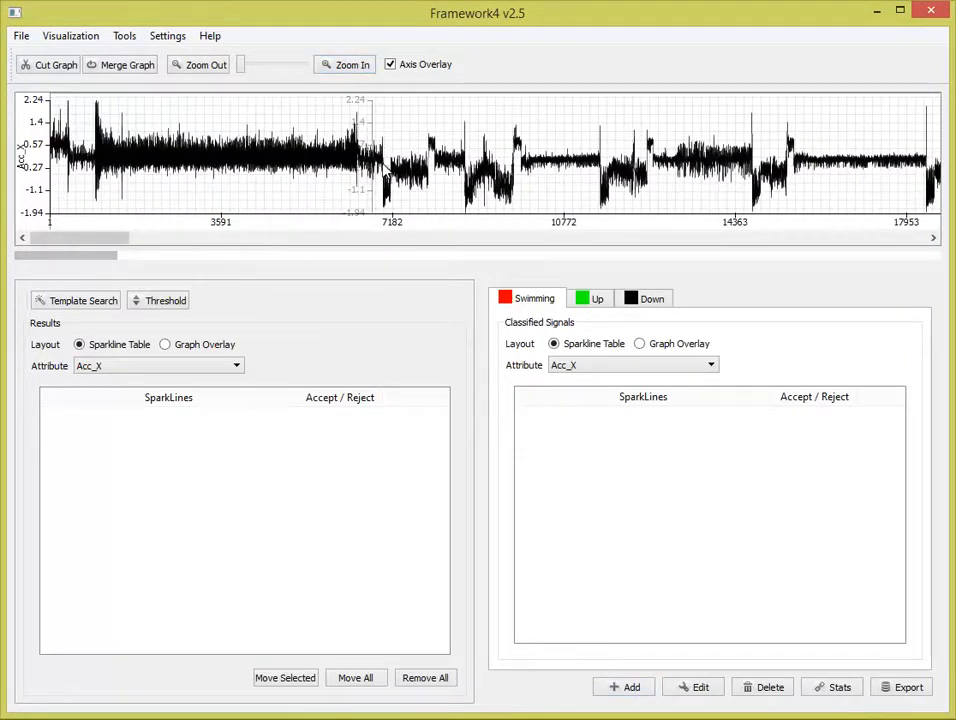
{"action": "left_click_drag", "start_coordinate": [381, 176], "coordinate": [397, 180]}
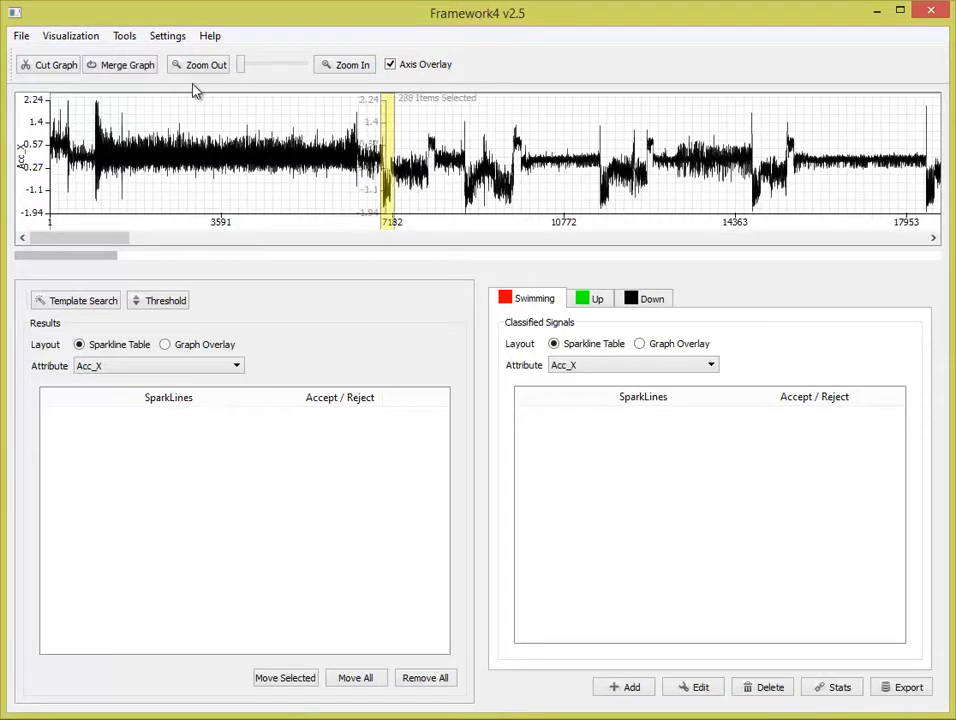
{"action": "left_click", "coordinate": [62, 66]}
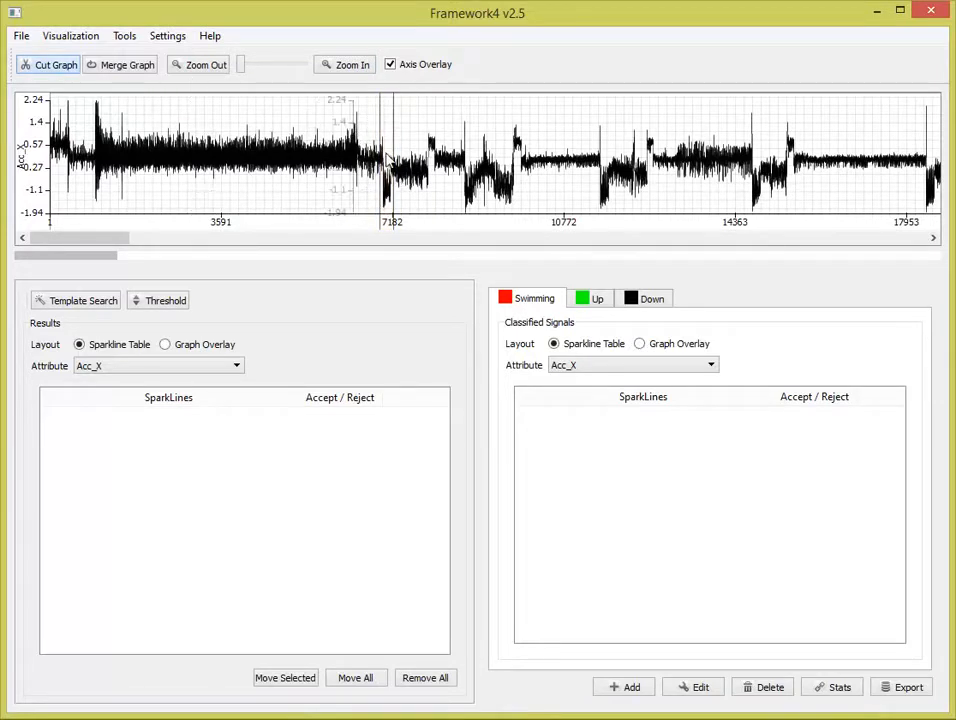
{"action": "left_click_drag", "start_coordinate": [388, 159], "coordinate": [590, 293]}
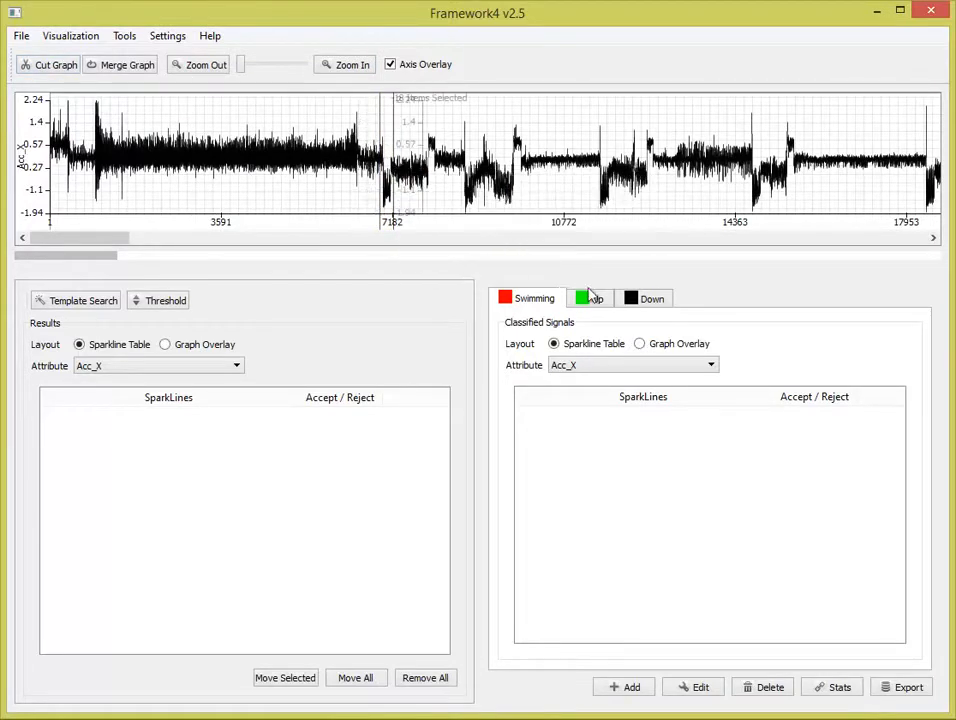
{"action": "left_click", "coordinate": [640, 302]}
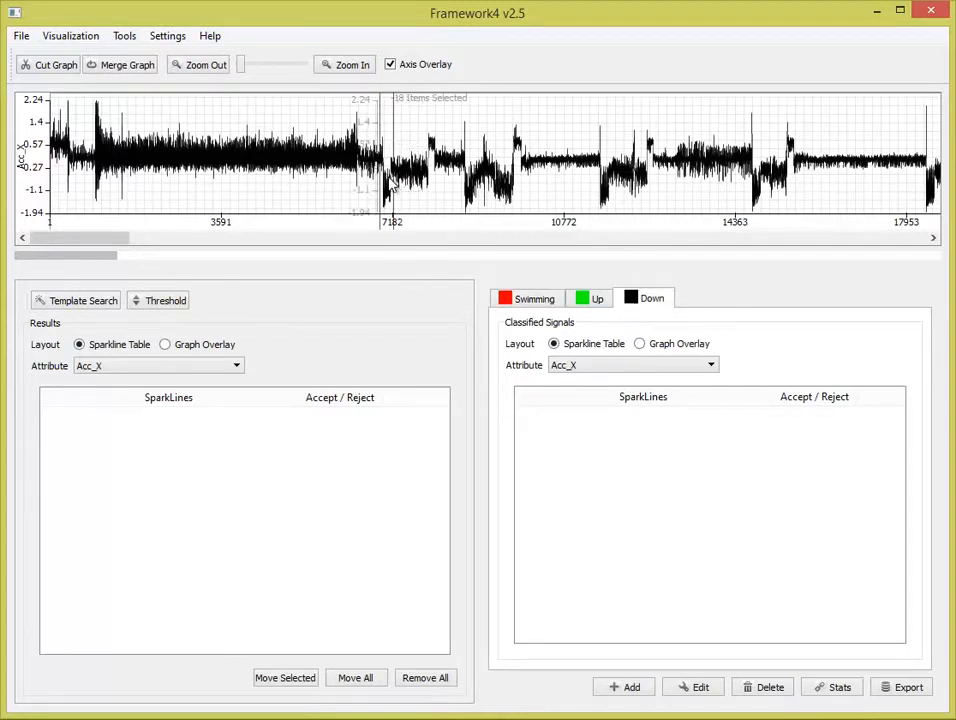
{"action": "left_click_drag", "start_coordinate": [392, 186], "coordinate": [589, 455]}
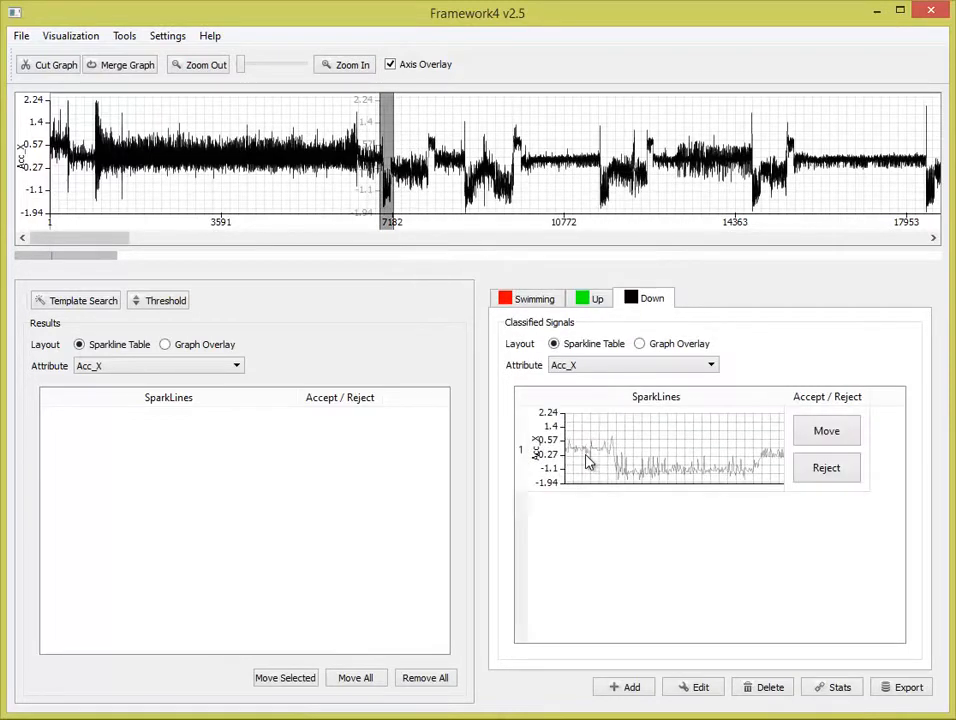
Step: Classify the short rise following the Down segment as Up and the long active stretch near the recording's start as Swimming
{"action": "left_click", "coordinate": [588, 303]}
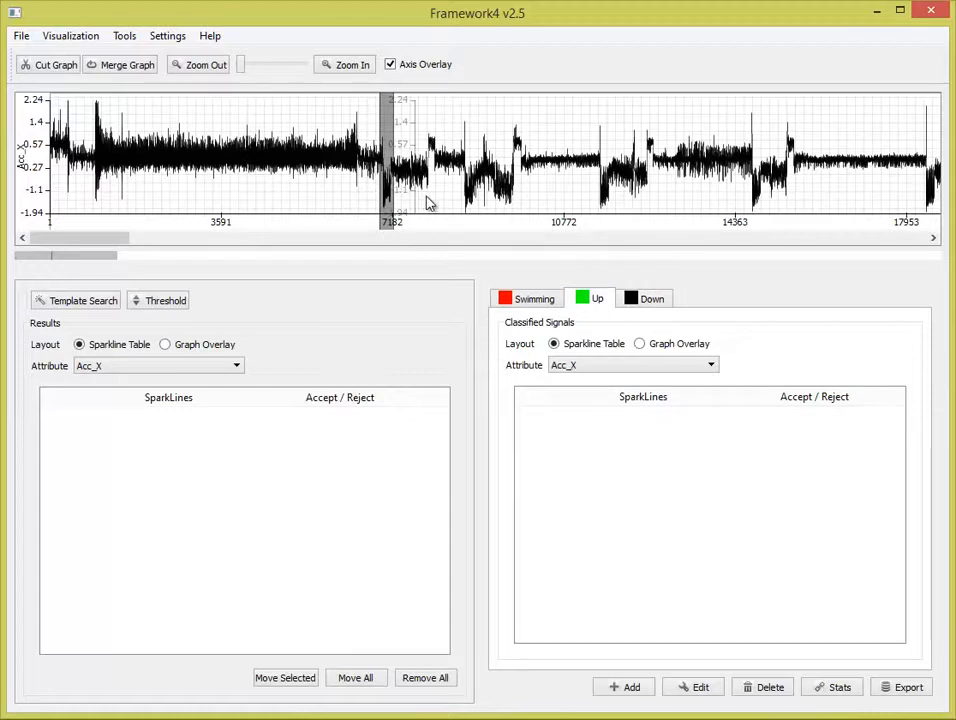
{"action": "left_click_drag", "start_coordinate": [422, 200], "coordinate": [598, 446]}
{"action": "left_click", "coordinate": [537, 299]}
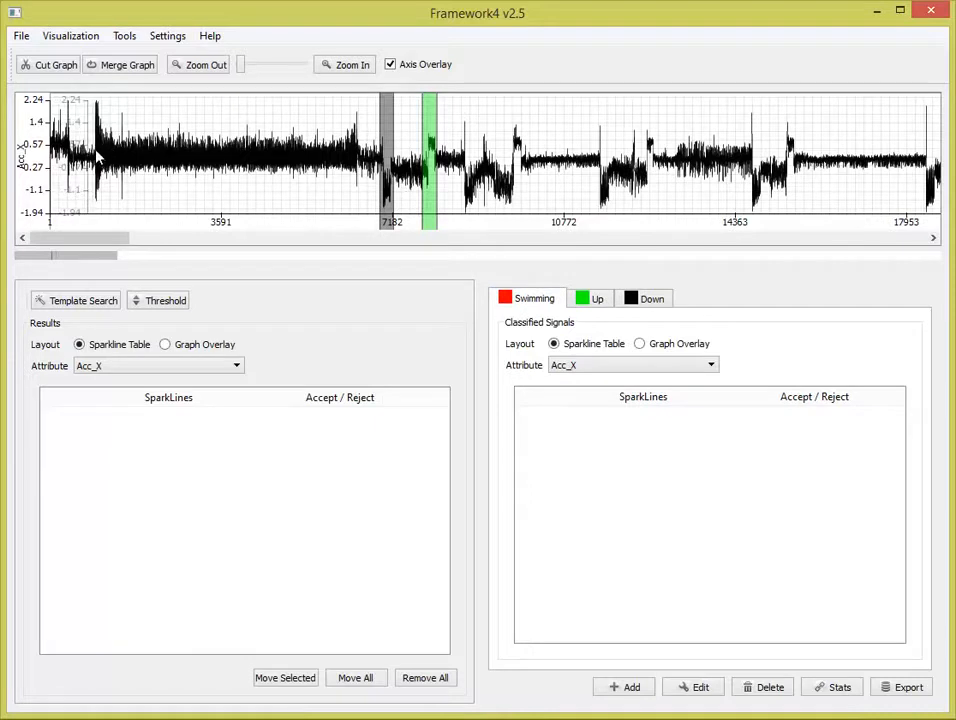
{"action": "mouse_move", "coordinate": [96, 157]}
{"action": "left_mouse_down"}
{"action": "mouse_move", "coordinate": [363, 181]}
{"action": "mouse_move", "coordinate": [356, 174]}
{"action": "mouse_move", "coordinate": [324, 178]}
{"action": "mouse_move", "coordinate": [369, 267]}
{"action": "mouse_move", "coordinate": [555, 499]}
{"action": "left_mouse_up"}
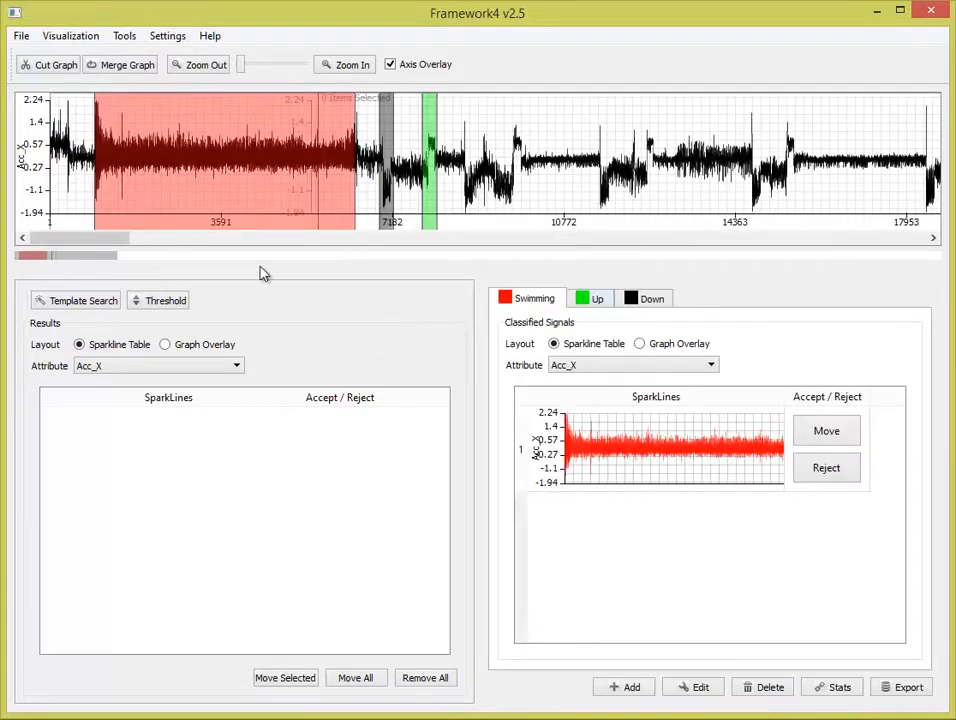
{"action": "left_click_drag", "start_coordinate": [115, 241], "coordinate": [94, 248]}
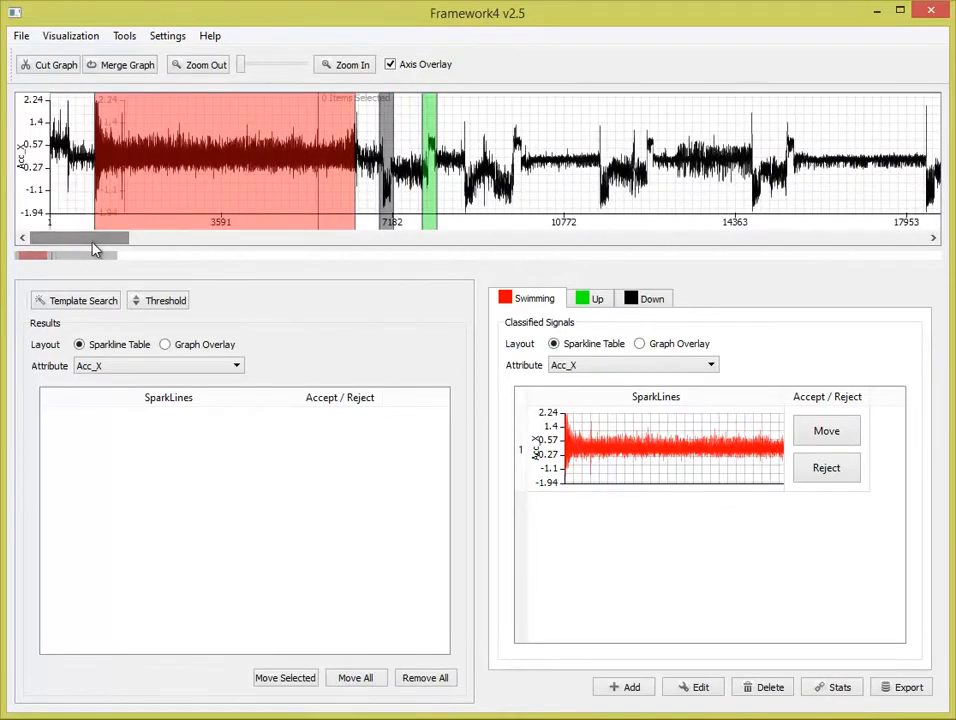
Step: Start a template search from the segment in the Down group, saving it as template "Down" with resampling off
{"action": "left_click", "coordinate": [595, 300]}
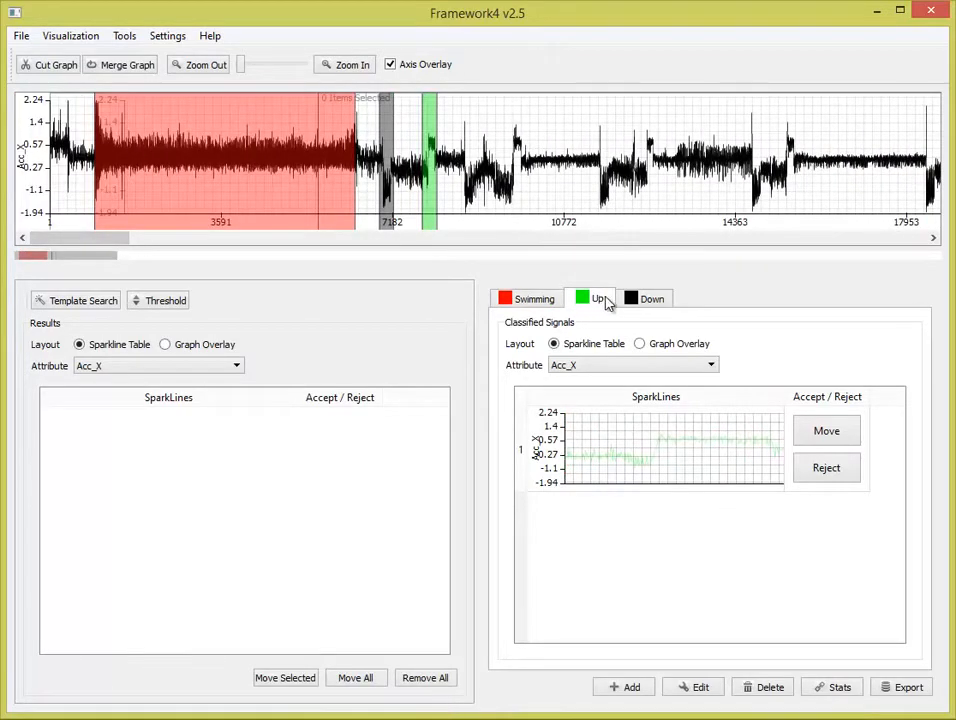
{"action": "left_click", "coordinate": [645, 299]}
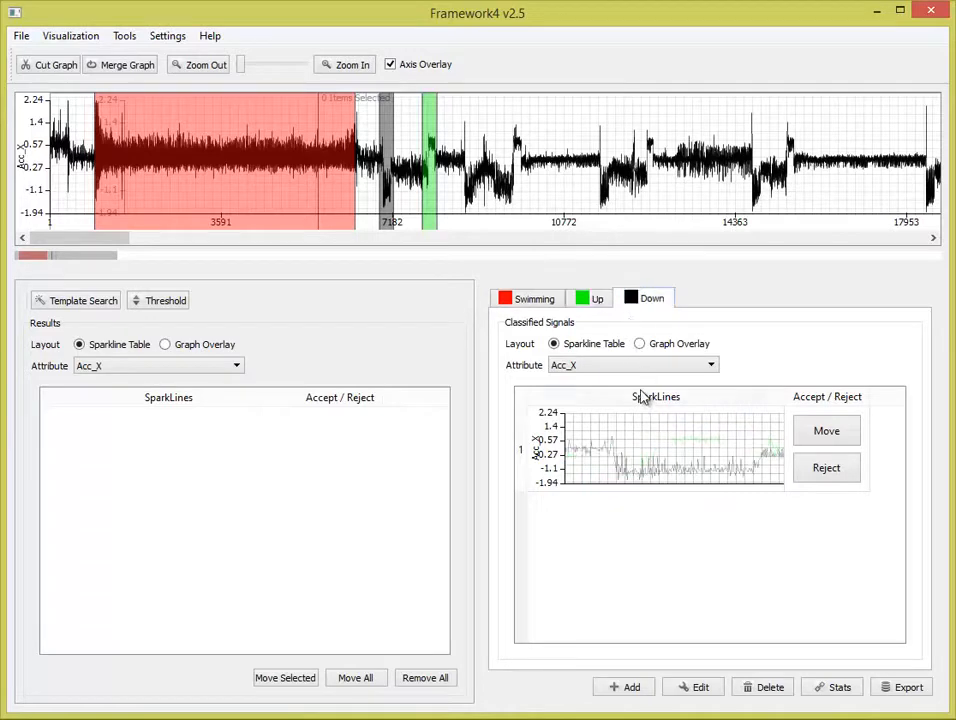
{"action": "right_click", "coordinate": [642, 433]}
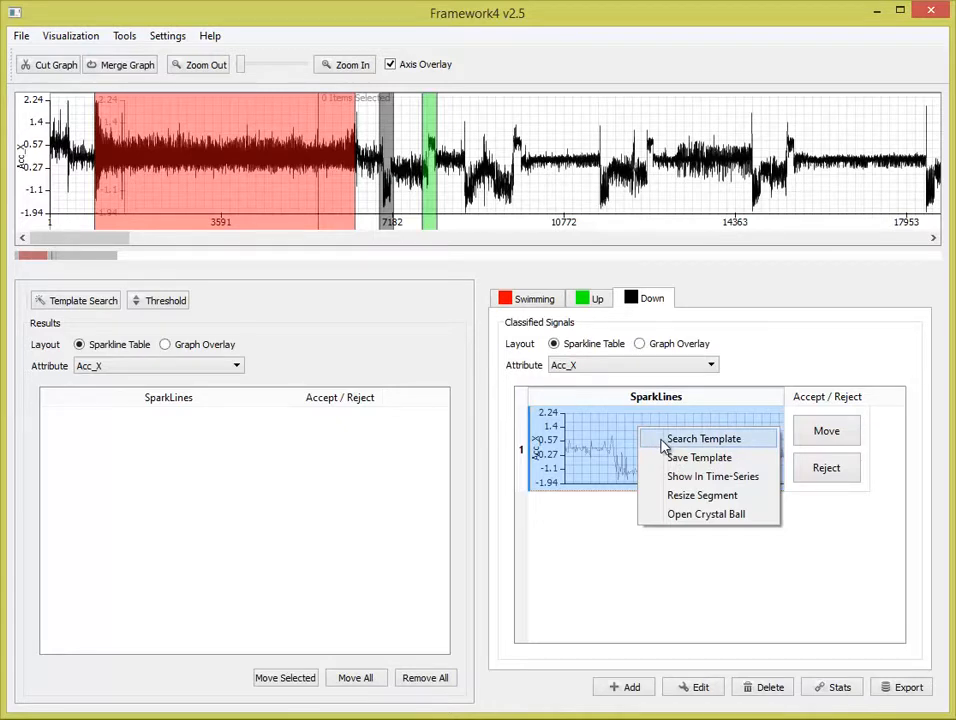
{"action": "left_click", "coordinate": [661, 442]}
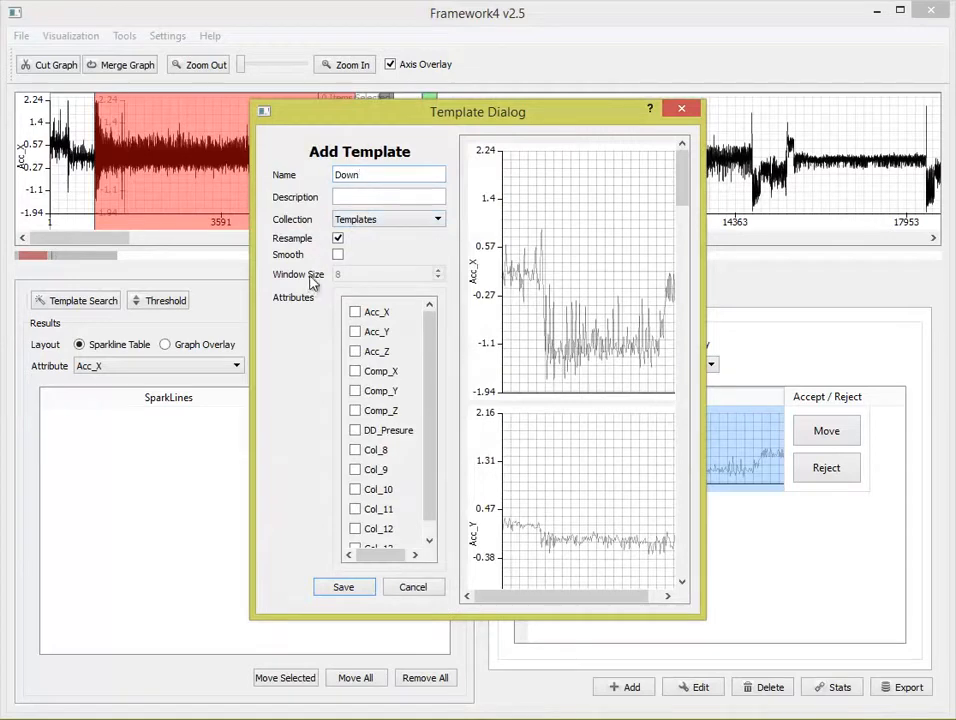
{"action": "left_click", "coordinate": [338, 238]}
{"action": "left_click", "coordinate": [347, 588]}
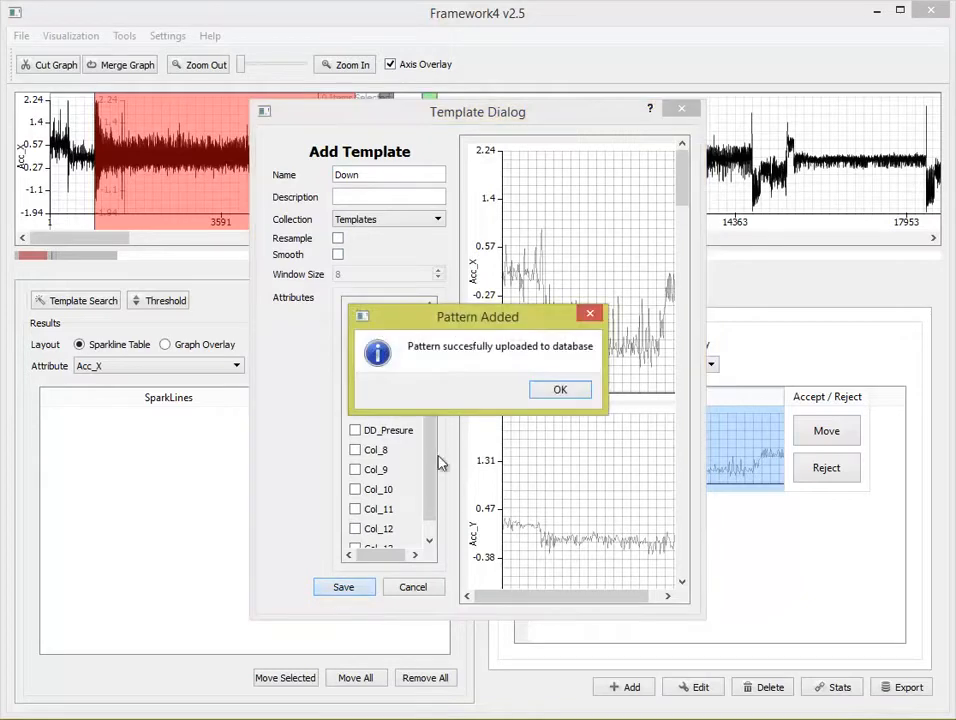
{"action": "left_click", "coordinate": [560, 391]}
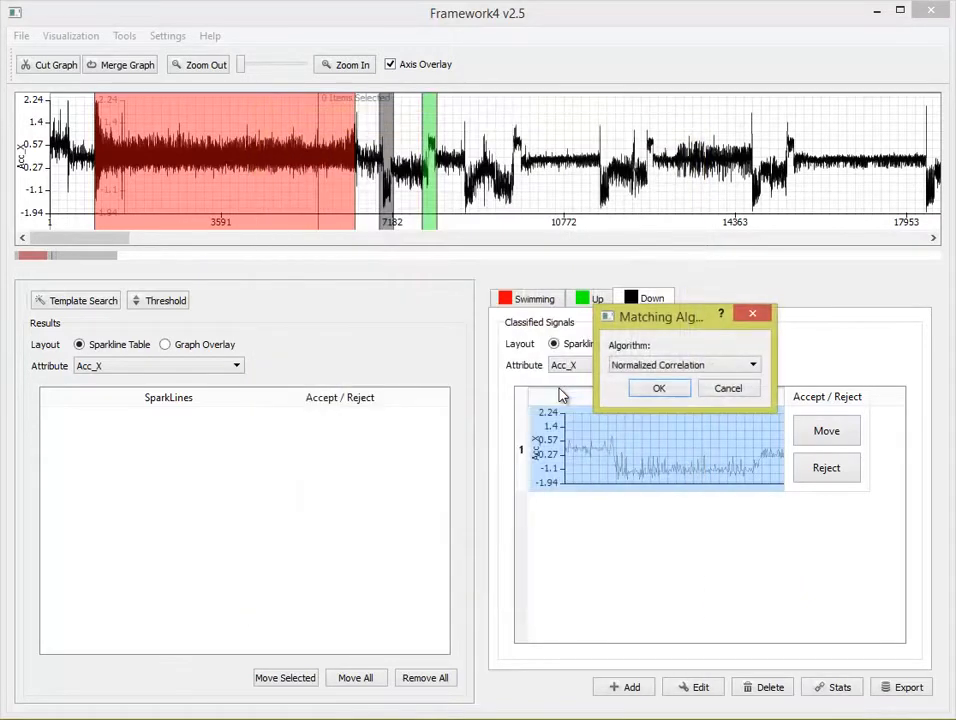
Step: Match the Down template using the Normalized Correlation algorithm and set the threshold amount to 75
{"action": "left_click", "coordinate": [672, 393]}
{"action": "left_click", "coordinate": [660, 414]}
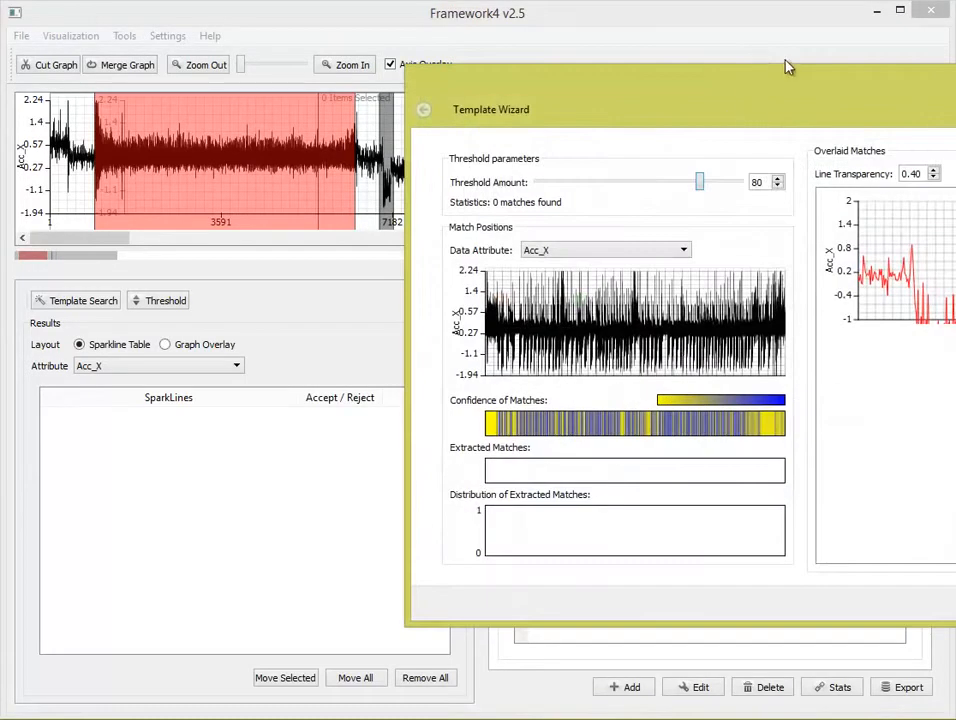
{"action": "left_click_drag", "start_coordinate": [795, 92], "coordinate": [505, 41]}
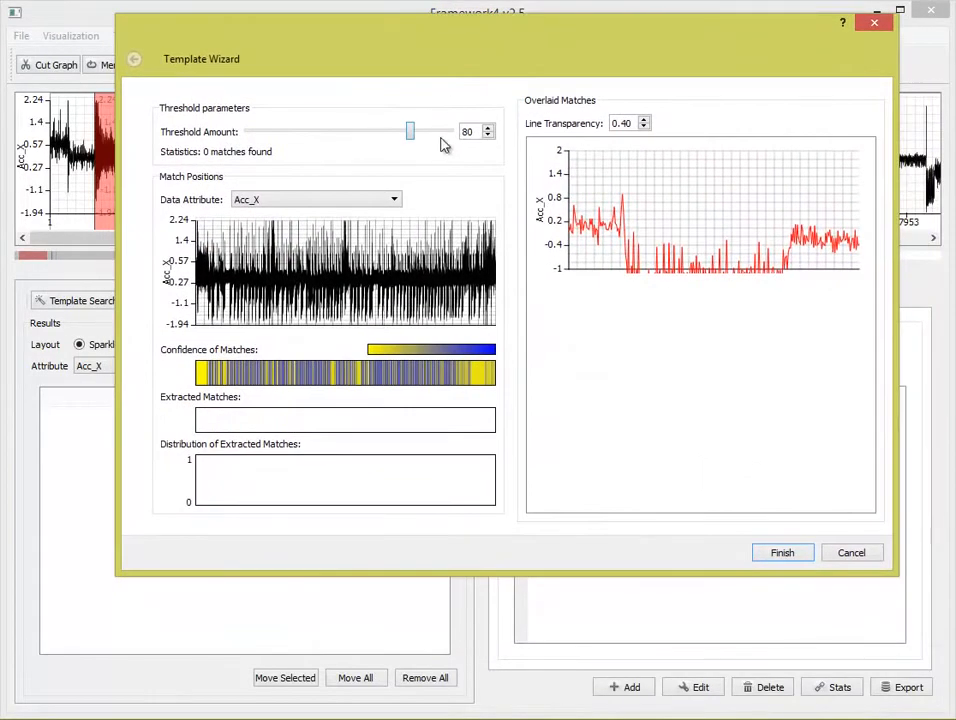
{"action": "scroll", "coordinate": [466, 135], "scroll_direction": "down", "scroll_amount": 5}
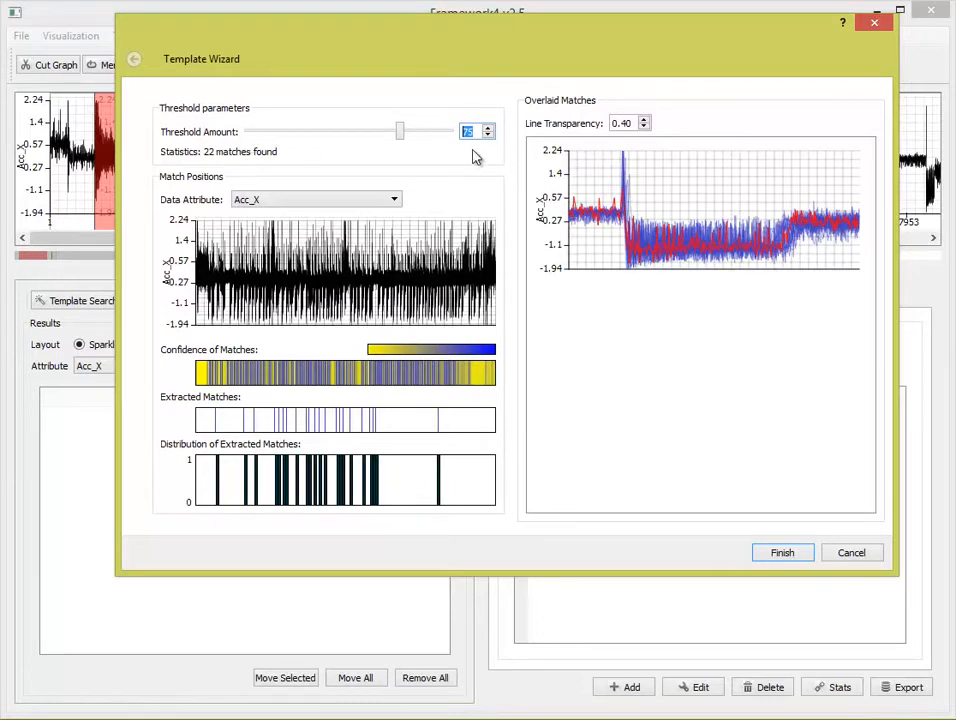
Step: Compare the overlaid matches at various threshold amounts, lowering the value to 51
{"action": "key", "text": "Down"}
{"action": "key", "text": "Down"}
{"action": "key", "text": "Down"}
{"action": "key", "text": "Down"}
{"action": "key", "text": "Down"}
{"action": "key", "text": "Down"}
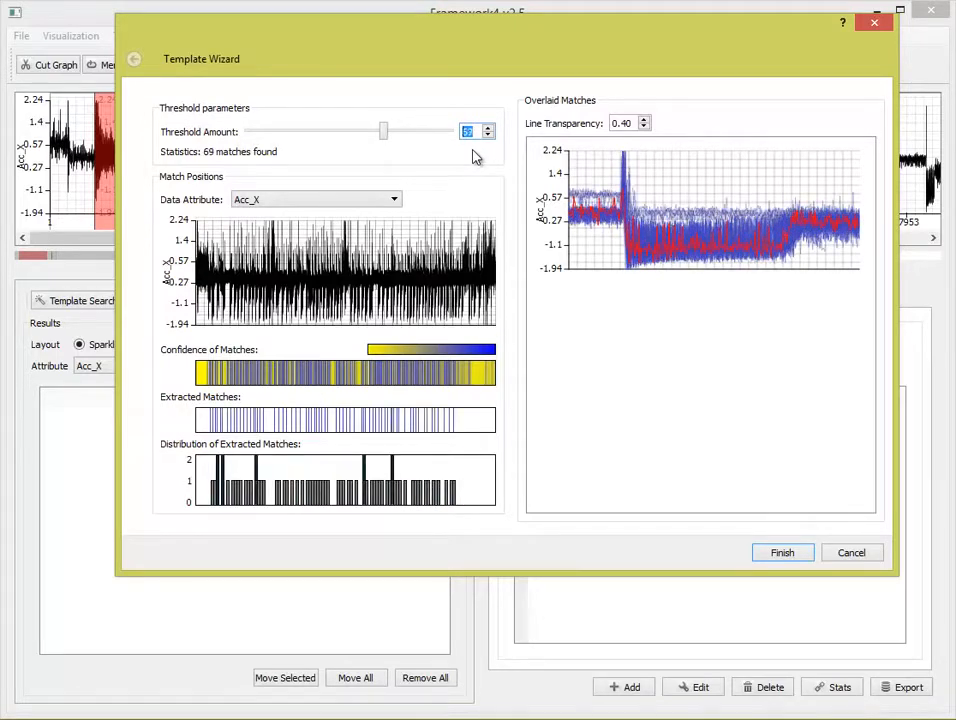
{"action": "key", "text": "Down"}
{"action": "key", "text": "Down"}
{"action": "key", "text": "Down"}
{"action": "key", "text": "Up"}
{"action": "key", "text": "Up"}
{"action": "key", "text": "Up"}
{"action": "key", "text": "Up"}
{"action": "key", "text": "Up"}
{"action": "key", "text": "Up"}
{"action": "key", "text": "Up"}
{"action": "key", "text": "Up"}
{"action": "key", "text": "Down"}
{"action": "key", "text": "Down"}
{"action": "key", "text": "Down"}
{"action": "key", "text": "Down"}
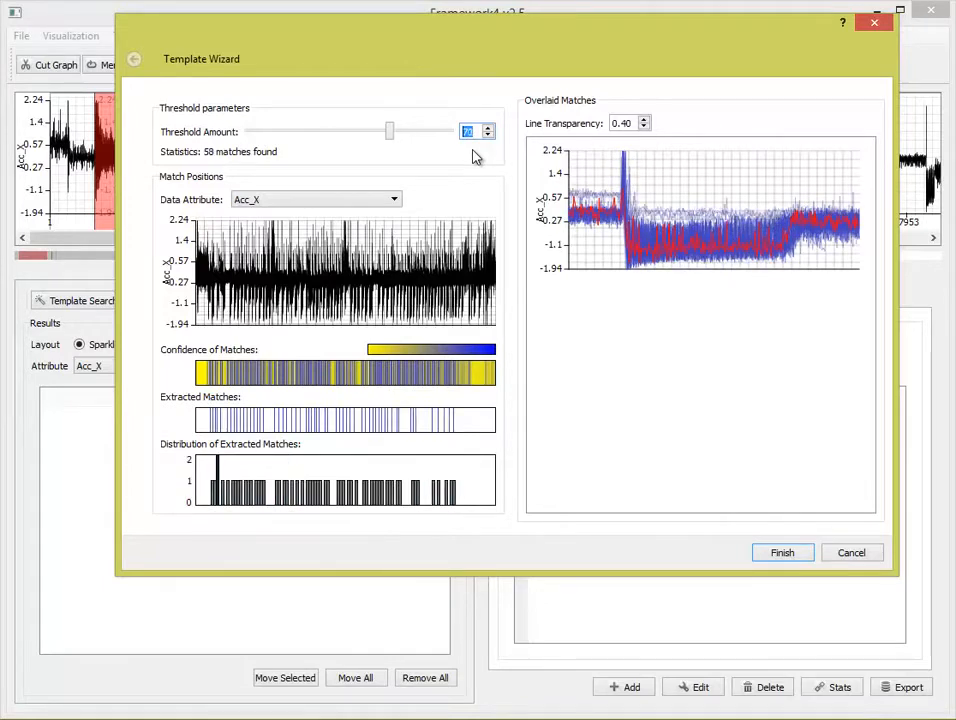
{"action": "key", "text": "Down"}
{"action": "key", "text": "Down"}
{"action": "key", "text": "Down"}
{"action": "key", "text": "Down"}
{"action": "key", "text": "Down"}
{"action": "key", "text": "Down"}
{"action": "key", "text": "Down"}
{"action": "key", "text": "Down"}
{"action": "key", "text": "Down"}
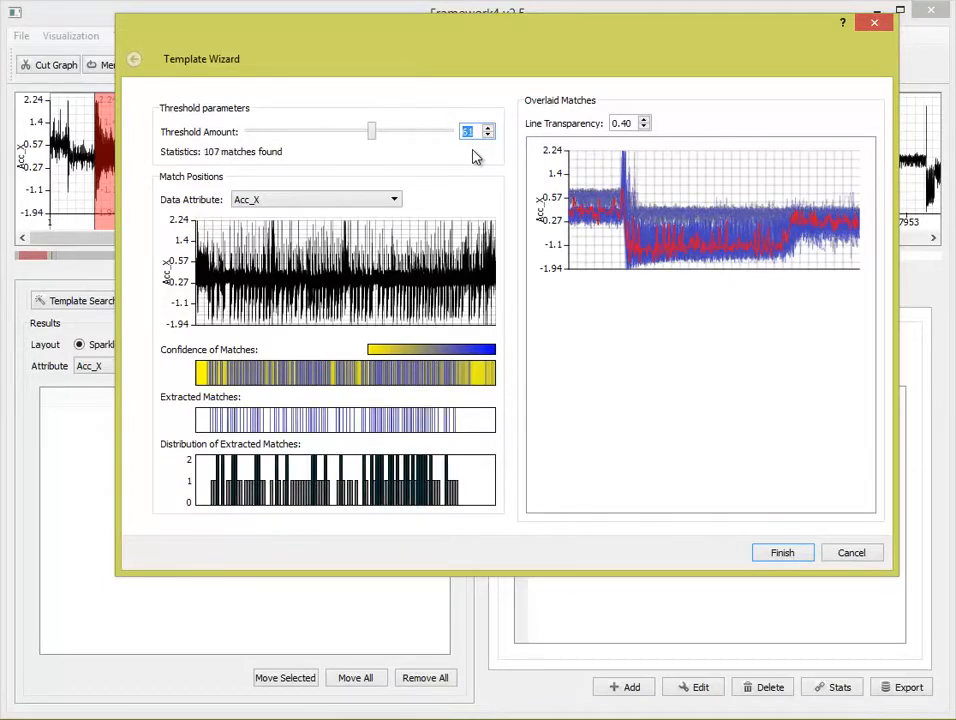
Step: Raise the threshold amount to 69 for the Down template matches
{"action": "key", "text": "Up"}
{"action": "key", "text": "Up"}
{"action": "key", "text": "Up"}
{"action": "key", "text": "Up"}
{"action": "key", "text": "Down"}
{"action": "key", "text": "Down"}
{"action": "key", "text": "Down"}
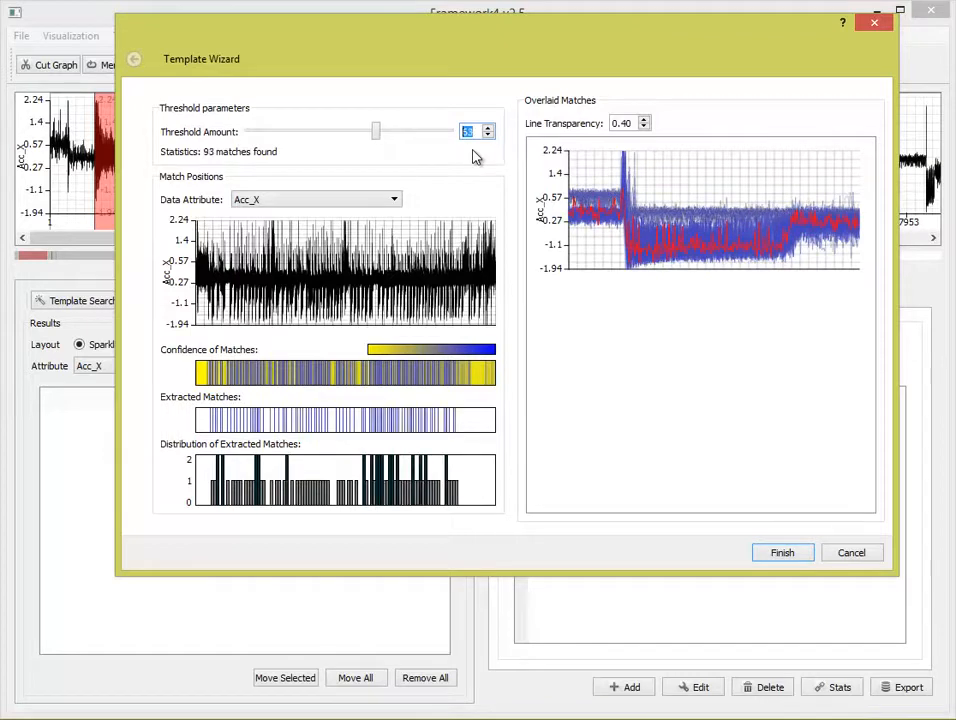
{"action": "key", "text": "Up"}
{"action": "key", "text": "Up"}
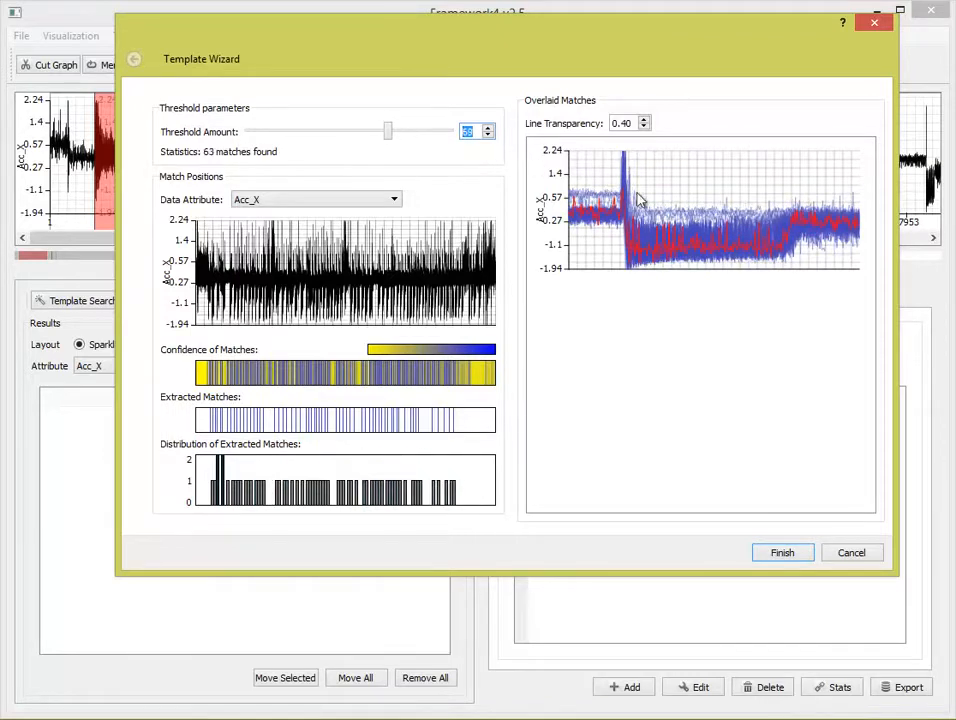
Step: Remove the outlying matches from the overlaid plot and finish the template search with a threshold amount of 66
{"action": "left_click", "coordinate": [670, 198]}
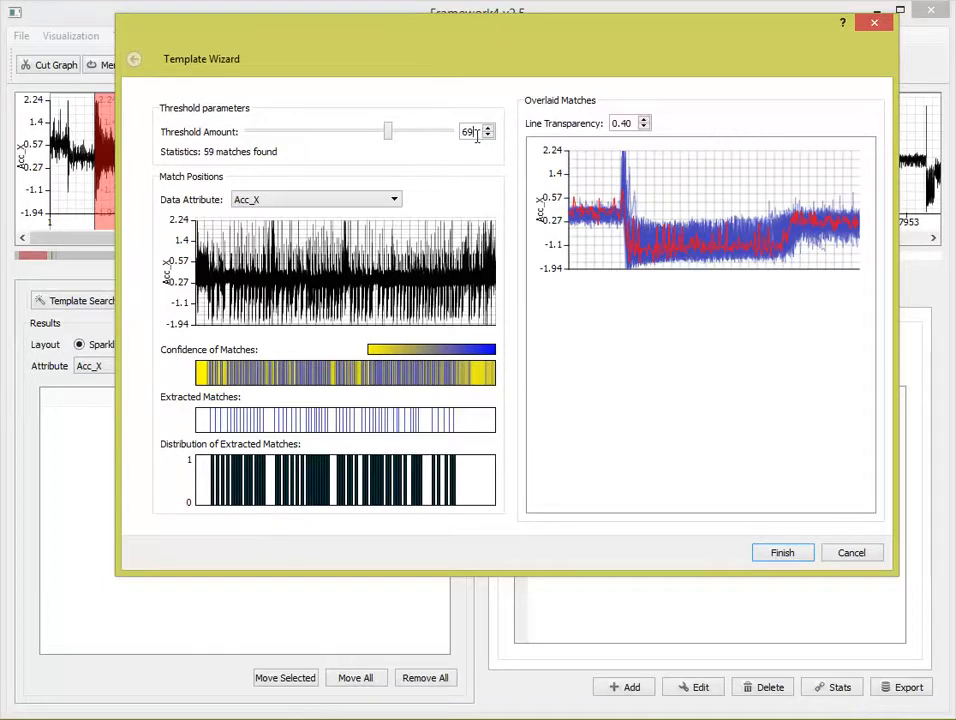
{"action": "scroll", "coordinate": [477, 135], "scroll_direction": "down", "scroll_amount": 3}
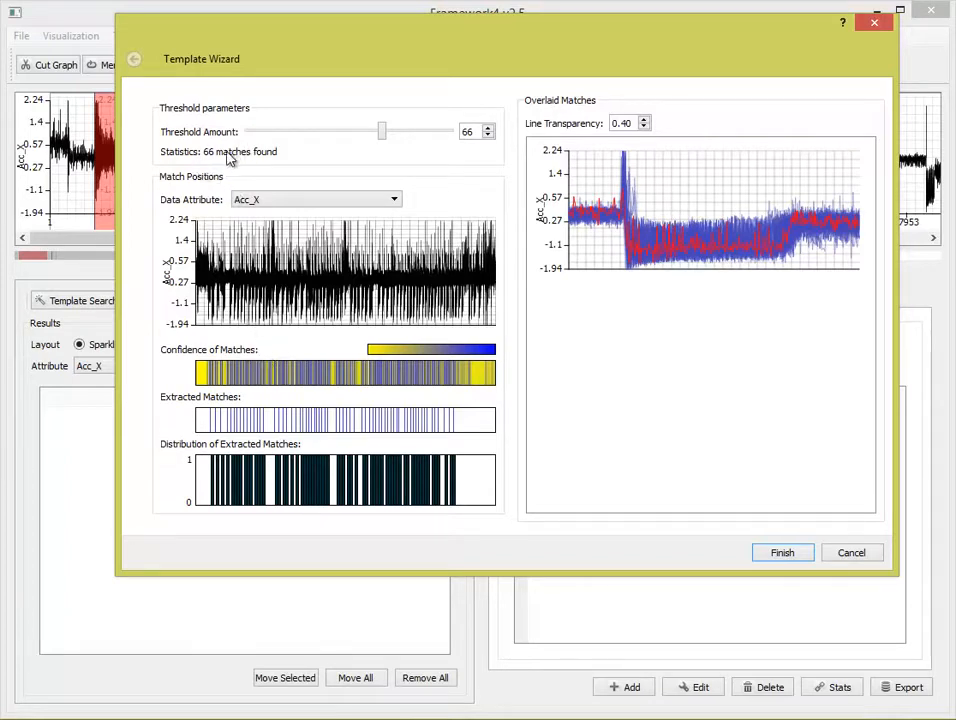
{"action": "left_click", "coordinate": [787, 555]}
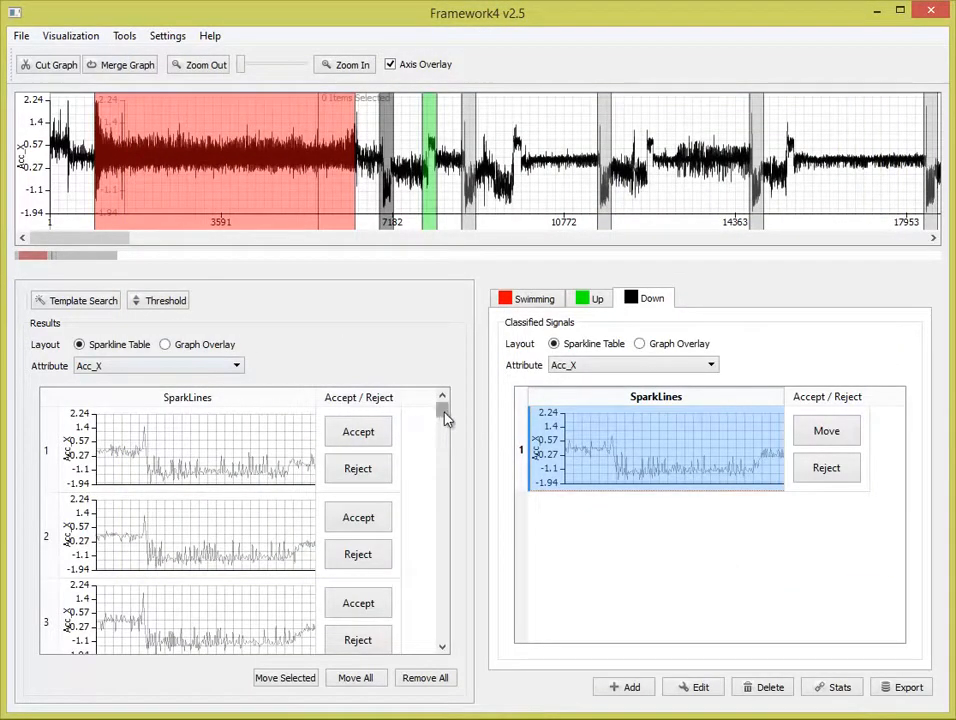
Step: Review the template search results as a sparkline table and as a graph overlay
{"action": "mouse_move", "coordinate": [446, 418]}
{"action": "left_mouse_down"}
{"action": "mouse_move", "coordinate": [455, 553]}
{"action": "mouse_move", "coordinate": [448, 633]}
{"action": "mouse_move", "coordinate": [443, 401]}
{"action": "left_mouse_up"}
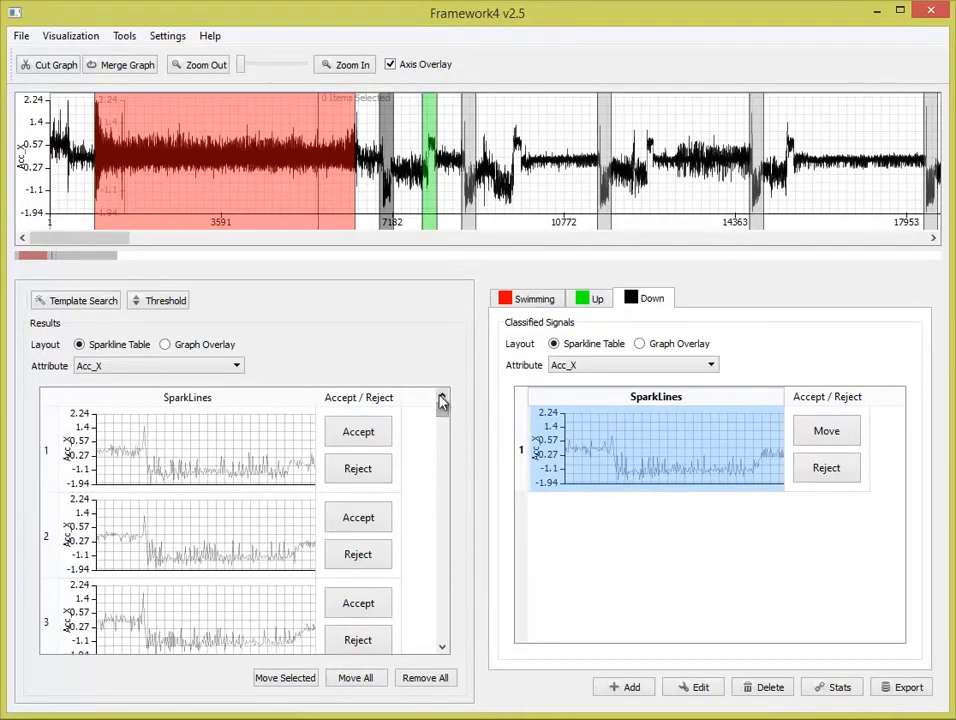
{"action": "left_click", "coordinate": [207, 345]}
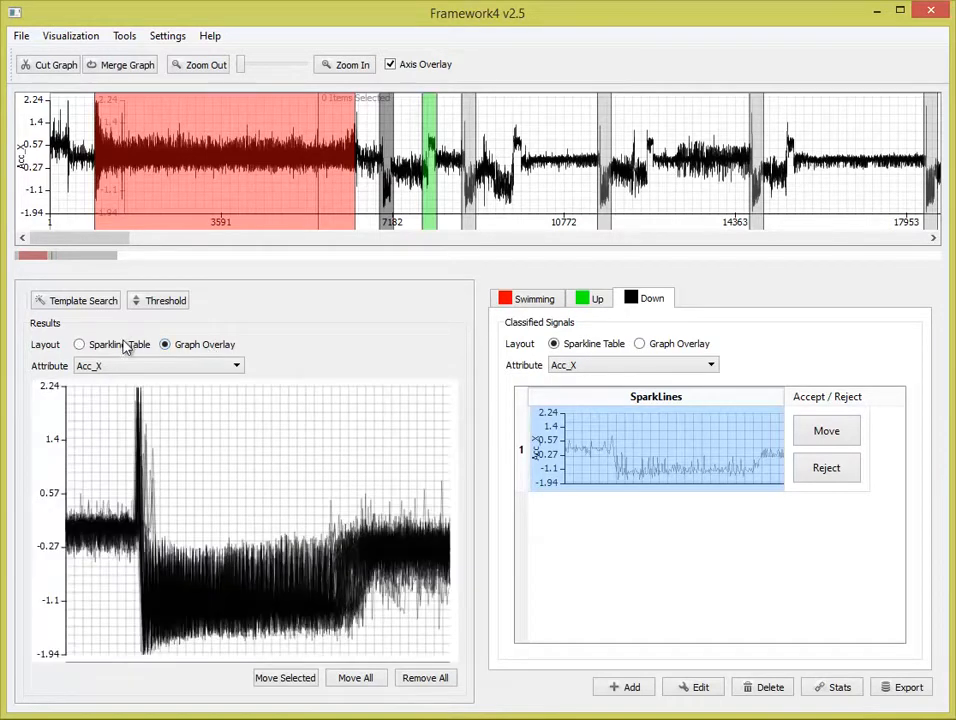
{"action": "left_click", "coordinate": [128, 348]}
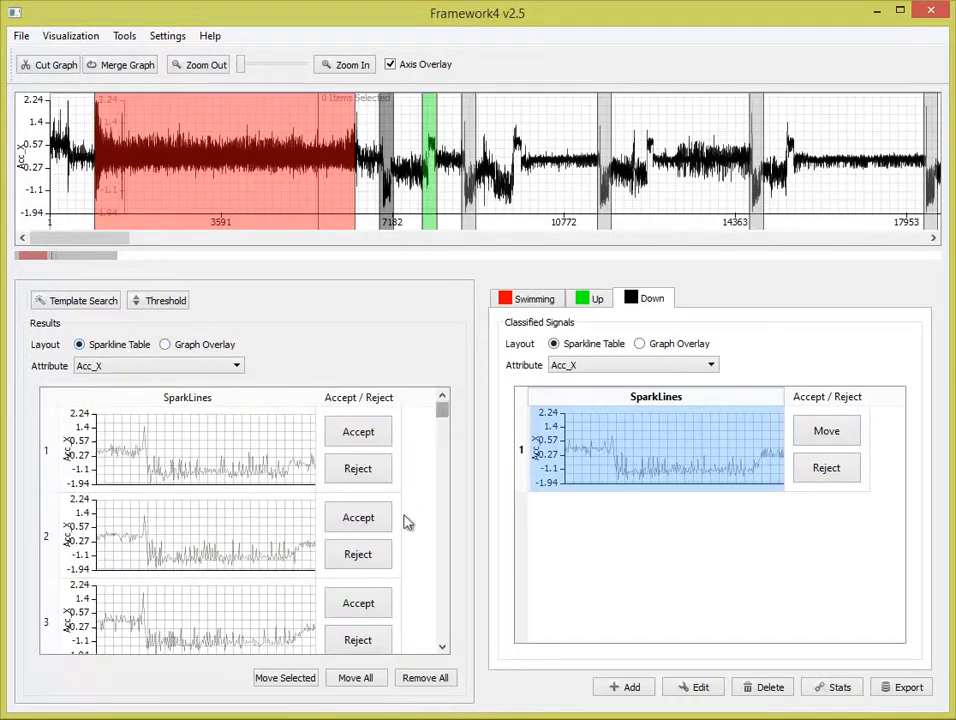
Step: Move all template search results into the Down behaviour group
{"action": "left_click", "coordinate": [372, 678]}
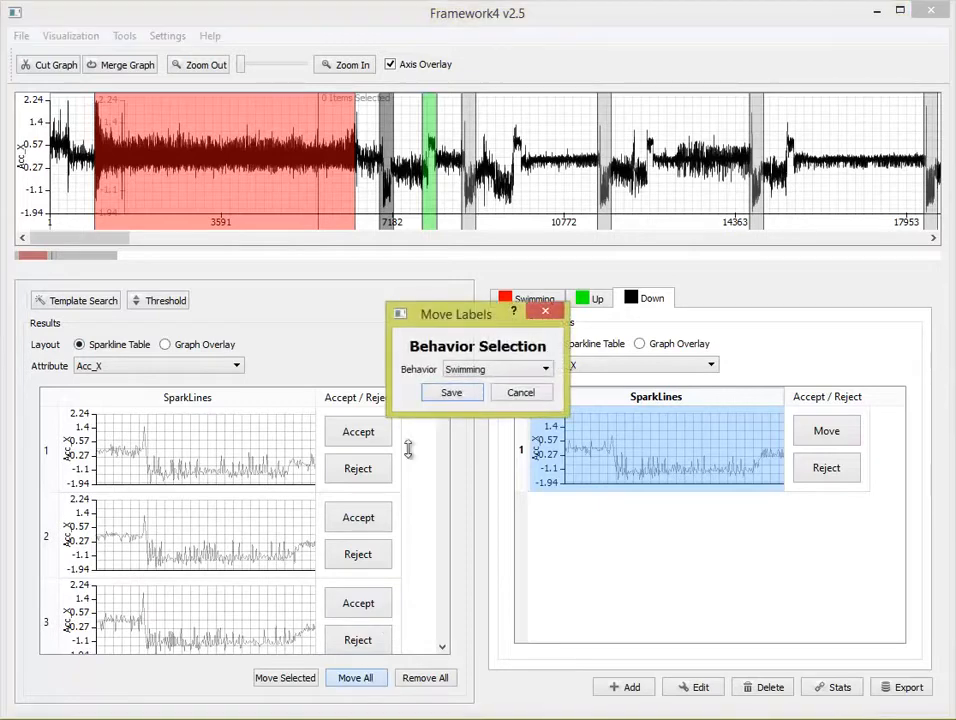
{"action": "left_click", "coordinate": [492, 368]}
{"action": "left_click", "coordinate": [487, 408]}
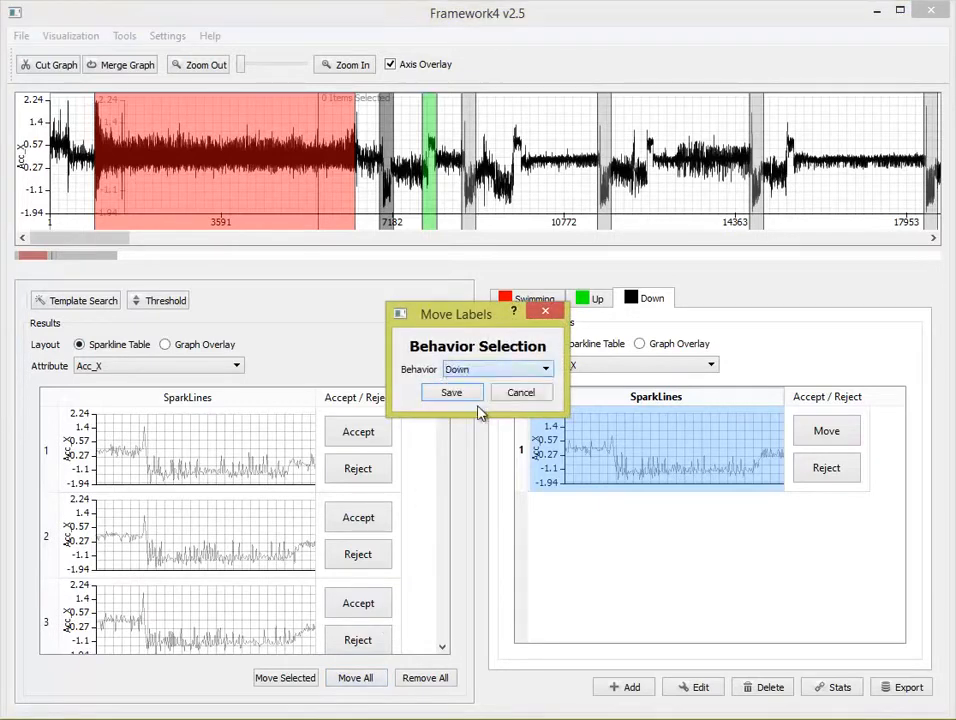
{"action": "left_click", "coordinate": [460, 394]}
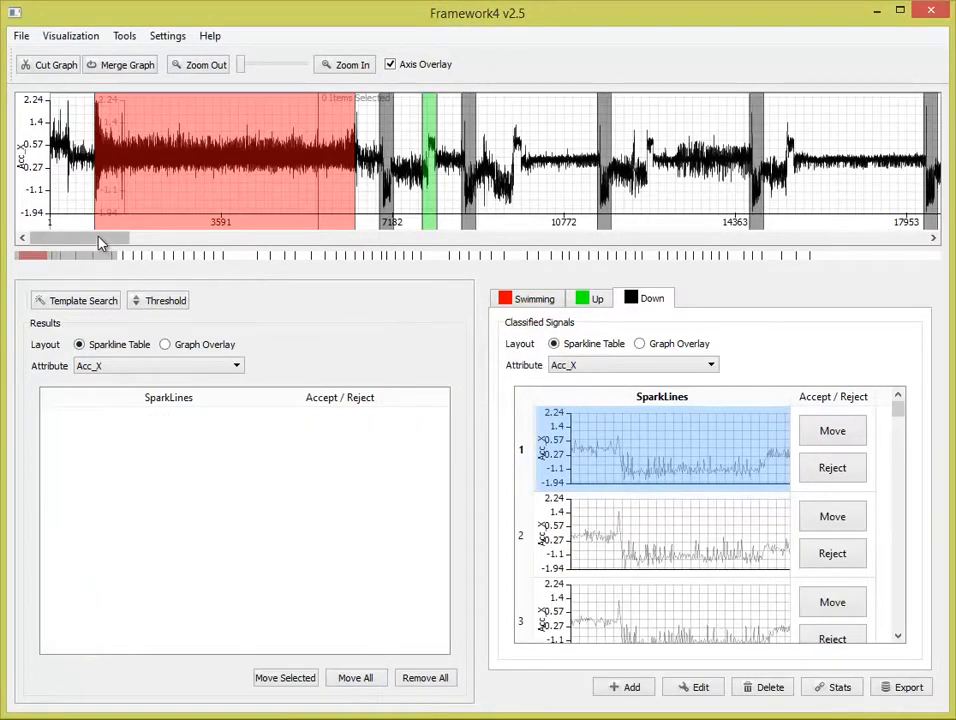
Step: Cut the unlabelled dip near sample 43088 and classify it in the Down group
{"action": "left_click_drag", "start_coordinate": [100, 241], "coordinate": [241, 253]}
{"action": "left_click_drag", "start_coordinate": [260, 254], "coordinate": [288, 264]}
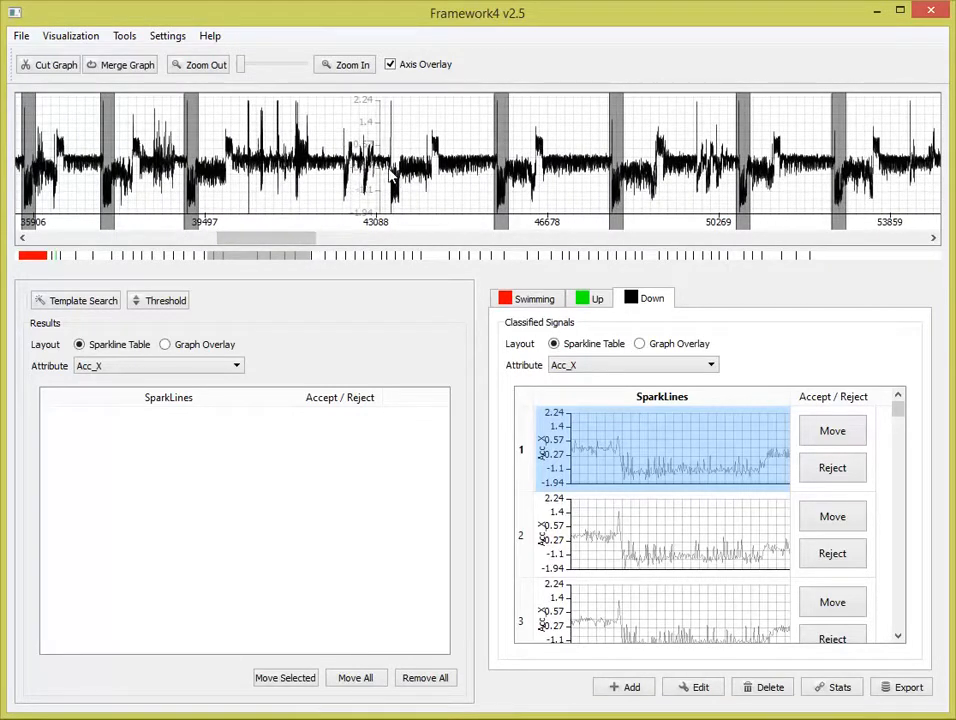
{"action": "left_click_drag", "start_coordinate": [387, 175], "coordinate": [562, 430]}
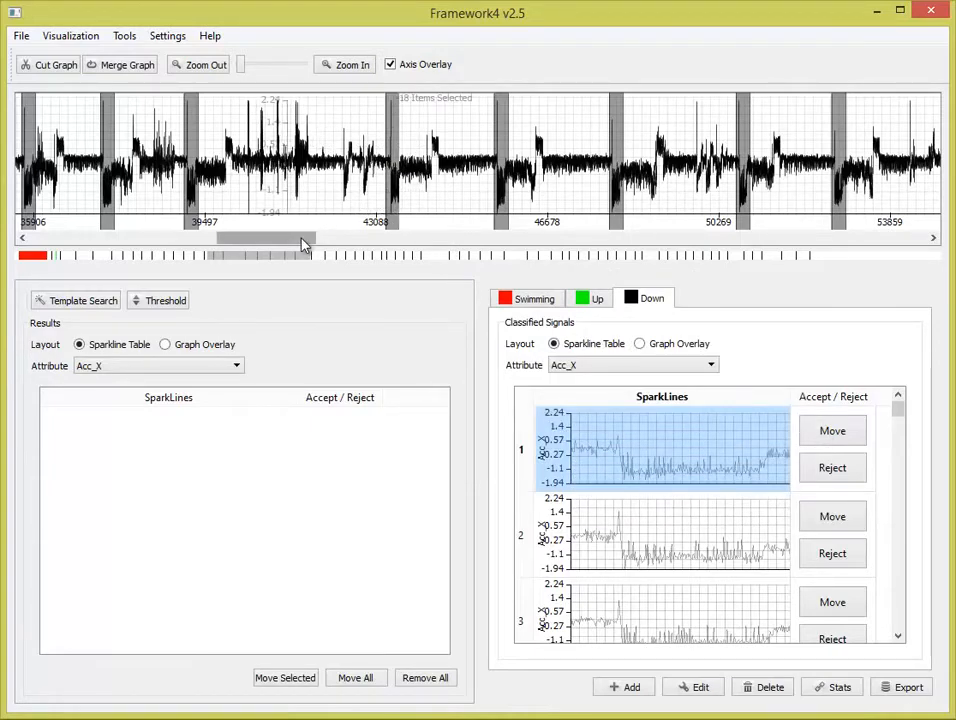
{"action": "left_click_drag", "start_coordinate": [241, 241], "coordinate": [122, 250]}
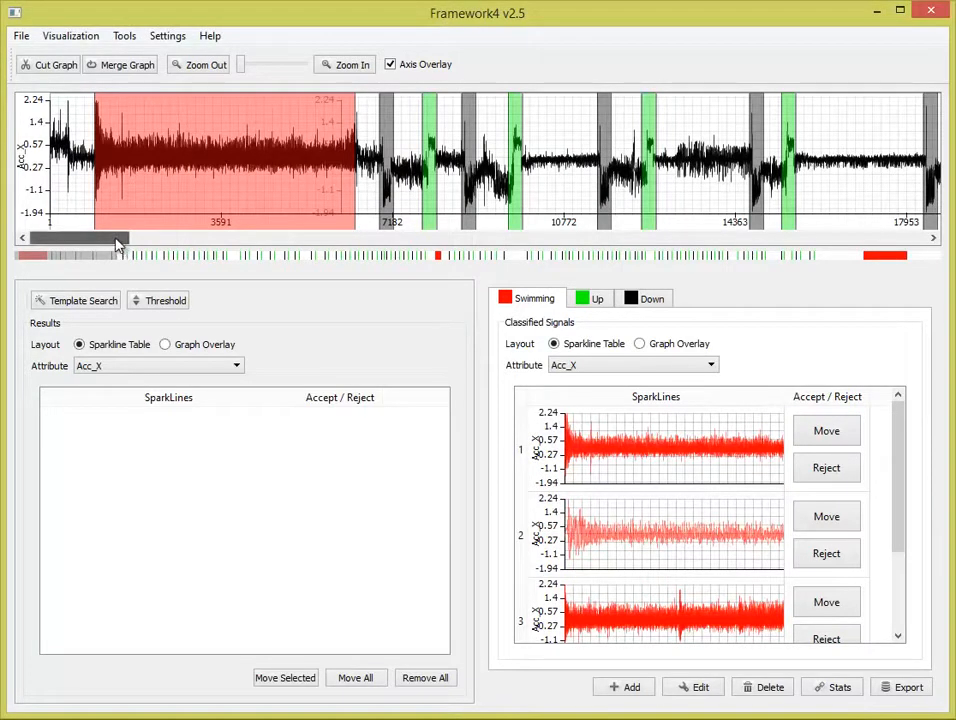
{"action": "mouse_move", "coordinate": [126, 245]}
{"action": "left_mouse_down"}
{"action": "mouse_move", "coordinate": [335, 260]}
{"action": "mouse_move", "coordinate": [247, 267]}
{"action": "mouse_move", "coordinate": [112, 257]}
{"action": "left_mouse_up"}
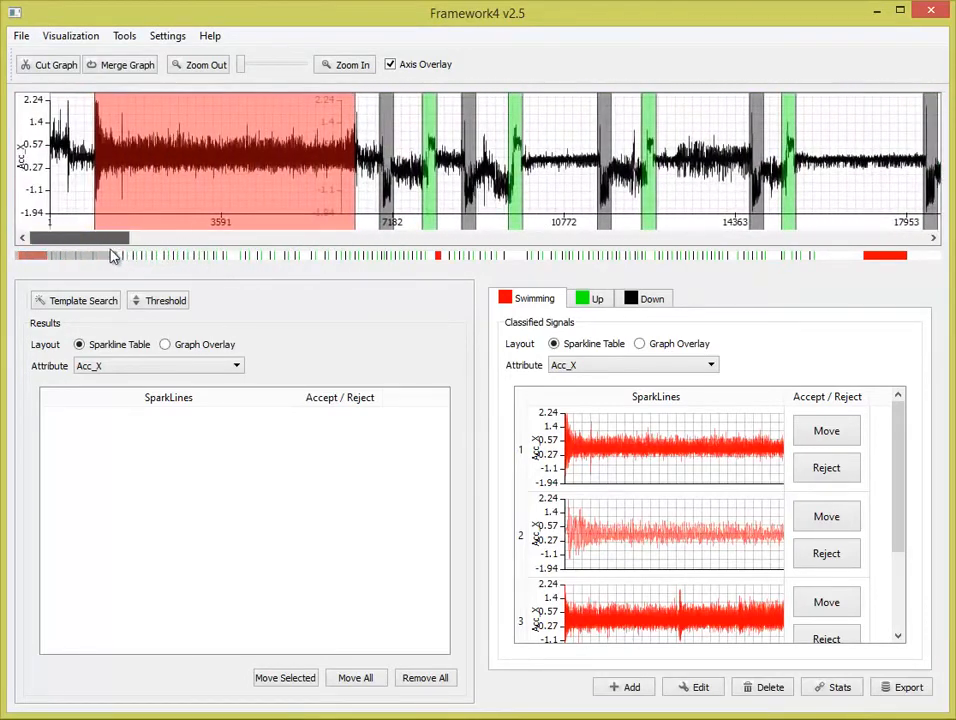
{"action": "left_click", "coordinate": [126, 37]}
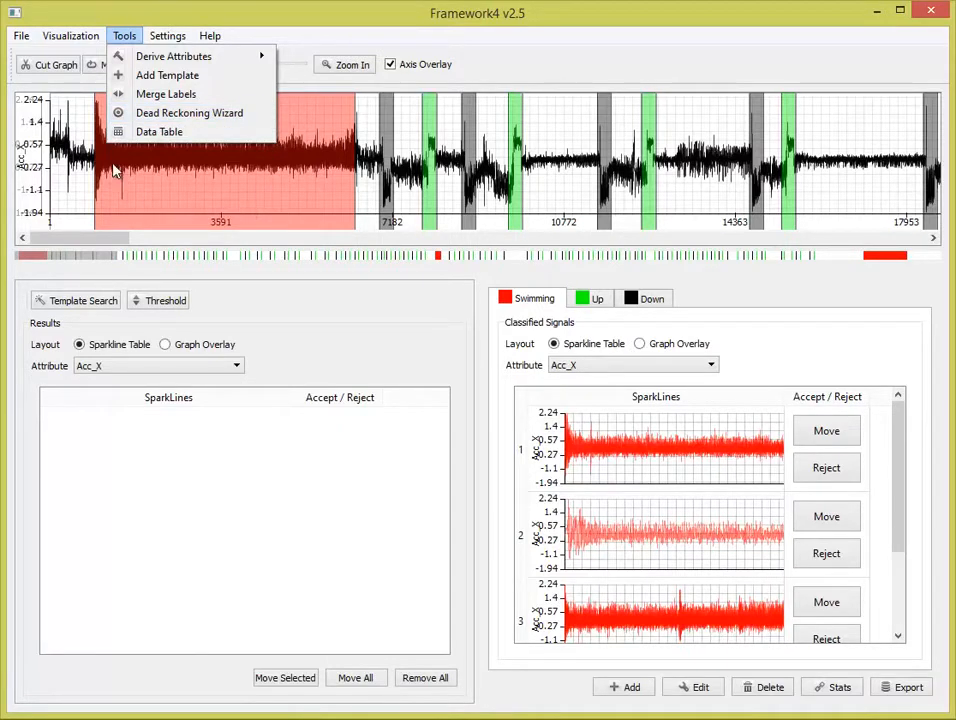
{"action": "mouse_move", "coordinate": [68, 38]}
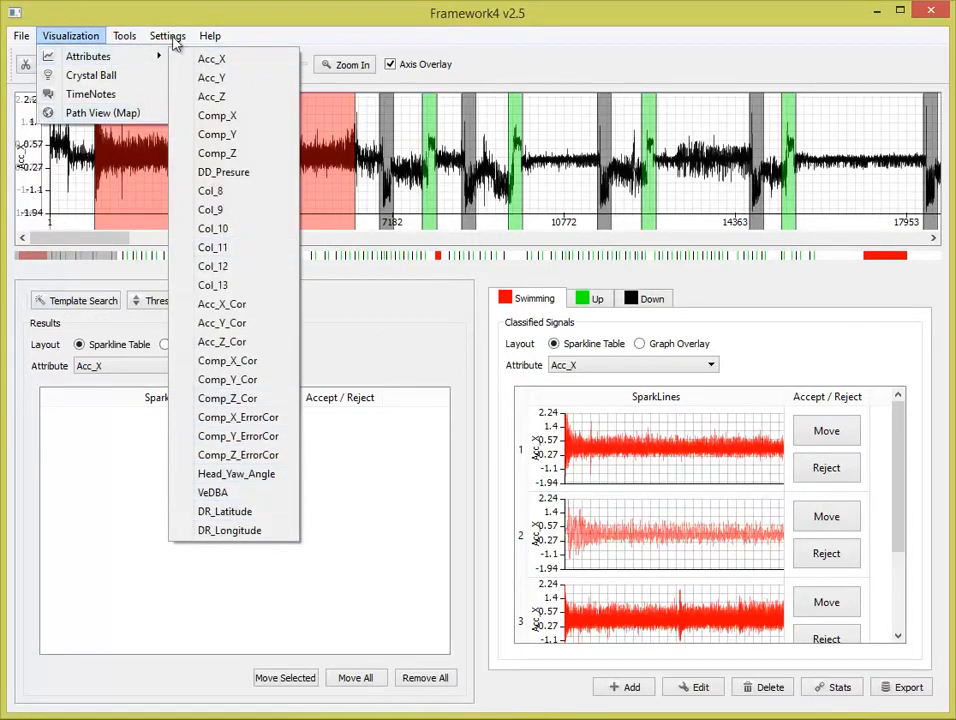
{"action": "left_click", "coordinate": [172, 38]}
Step: Start the map path view and set its latitude attribute to DR_Latitude
{"action": "left_click", "coordinate": [90, 36]}
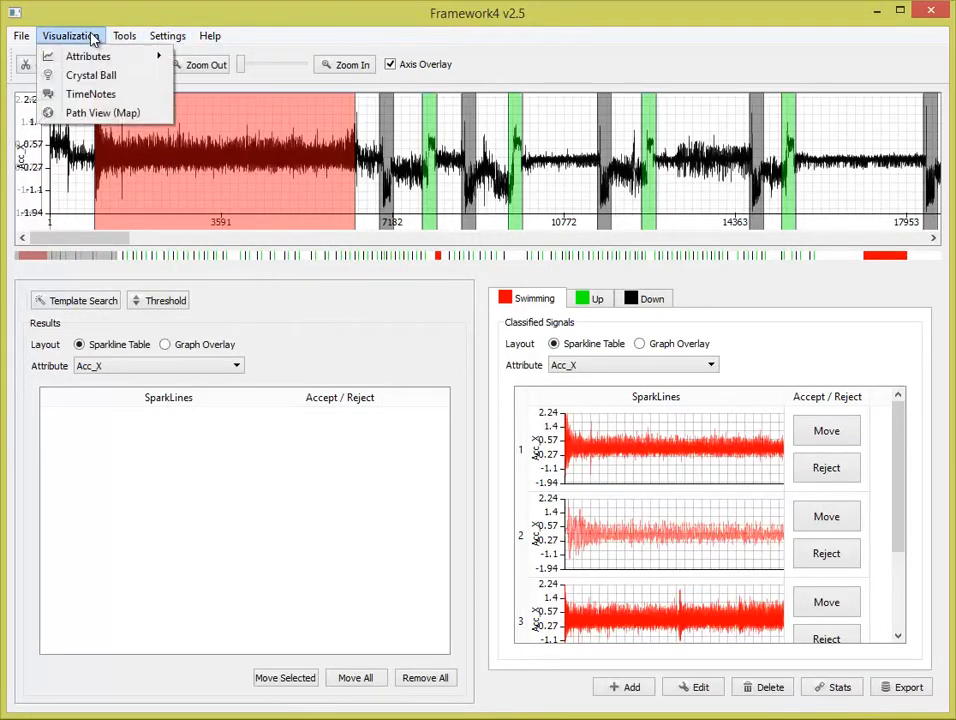
{"action": "left_click", "coordinate": [100, 112]}
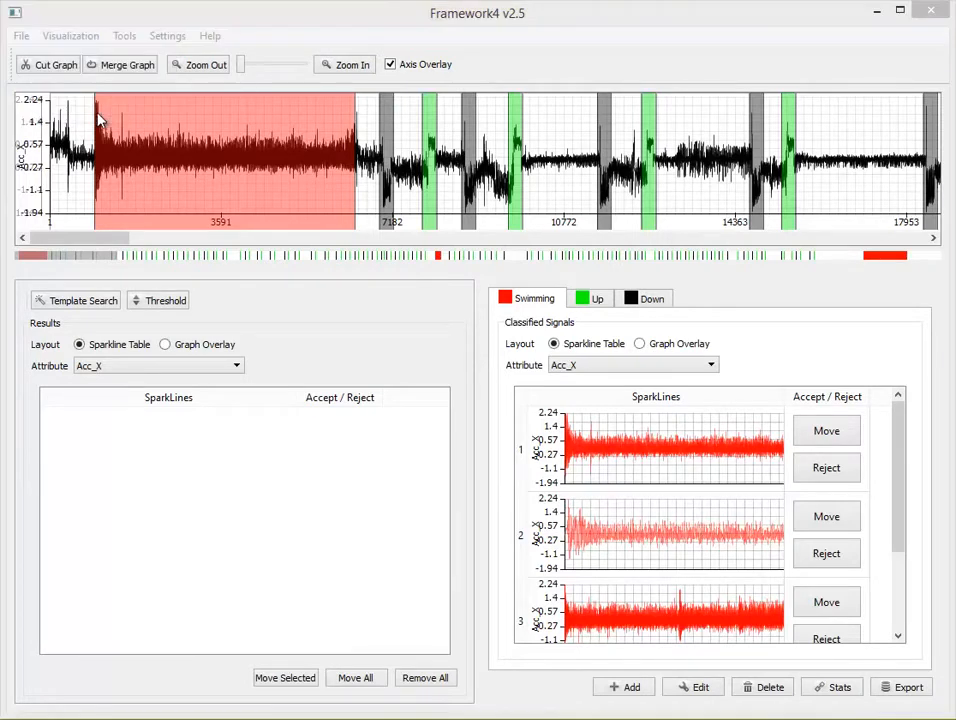
{"action": "left_click", "coordinate": [498, 359]}
{"action": "key", "text": "Page_Down"}
{"action": "key", "text": "Page_Down"}
{"action": "key", "text": "Page_Down"}
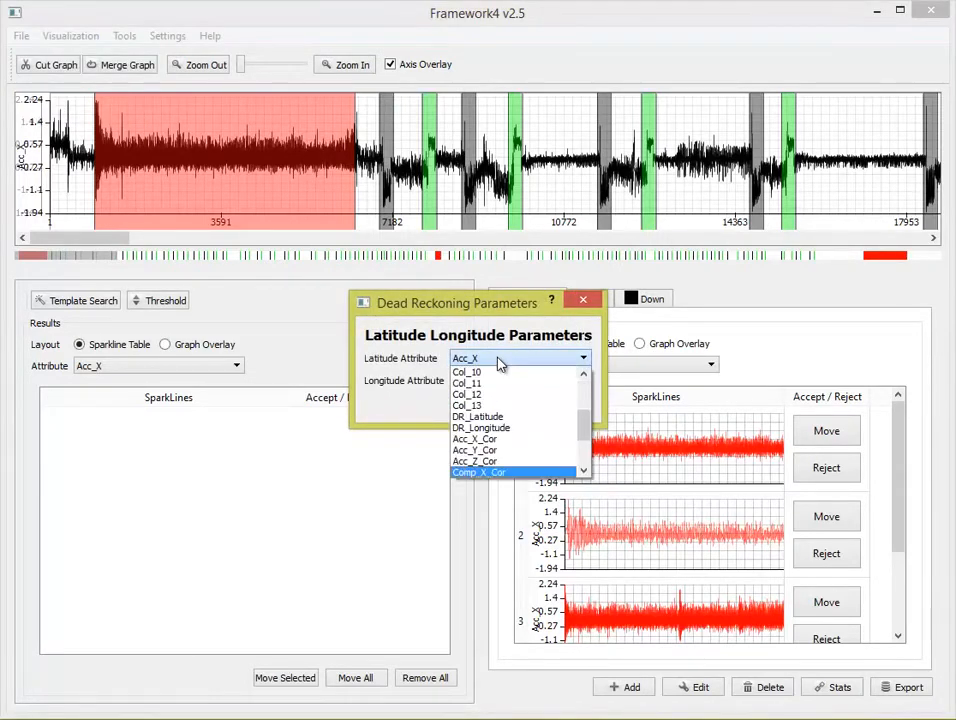
{"action": "key", "text": "Up"}
{"action": "key", "text": "Down"}
{"action": "key", "text": "Up"}
{"action": "key", "text": "Up"}
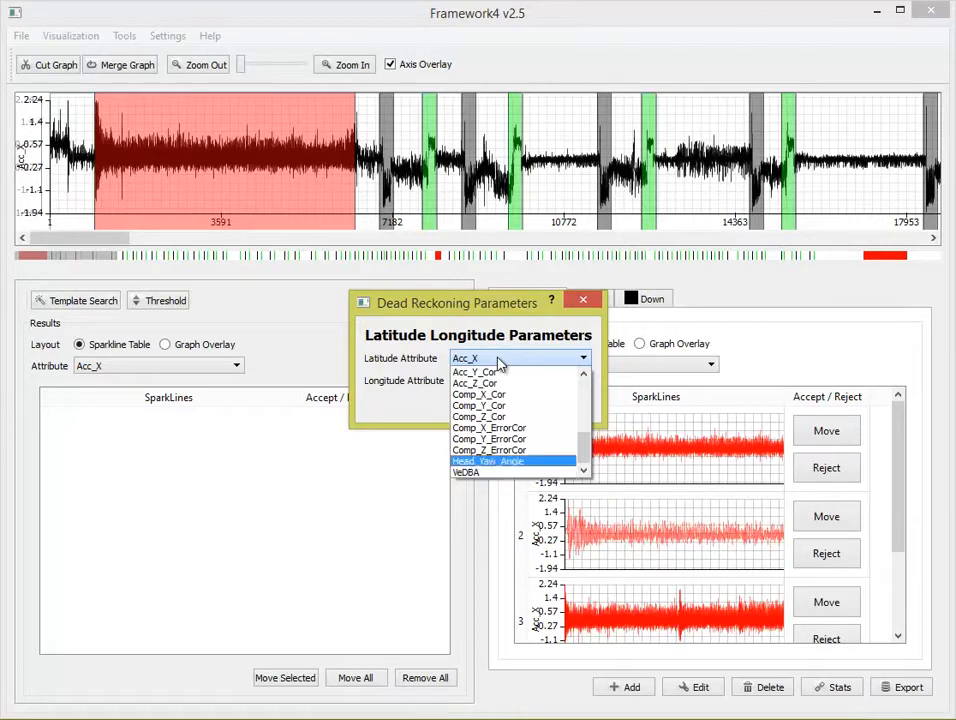
{"action": "key", "text": "Page_Up"}
{"action": "key", "text": "Page_Up"}
{"action": "key", "text": "Down"}
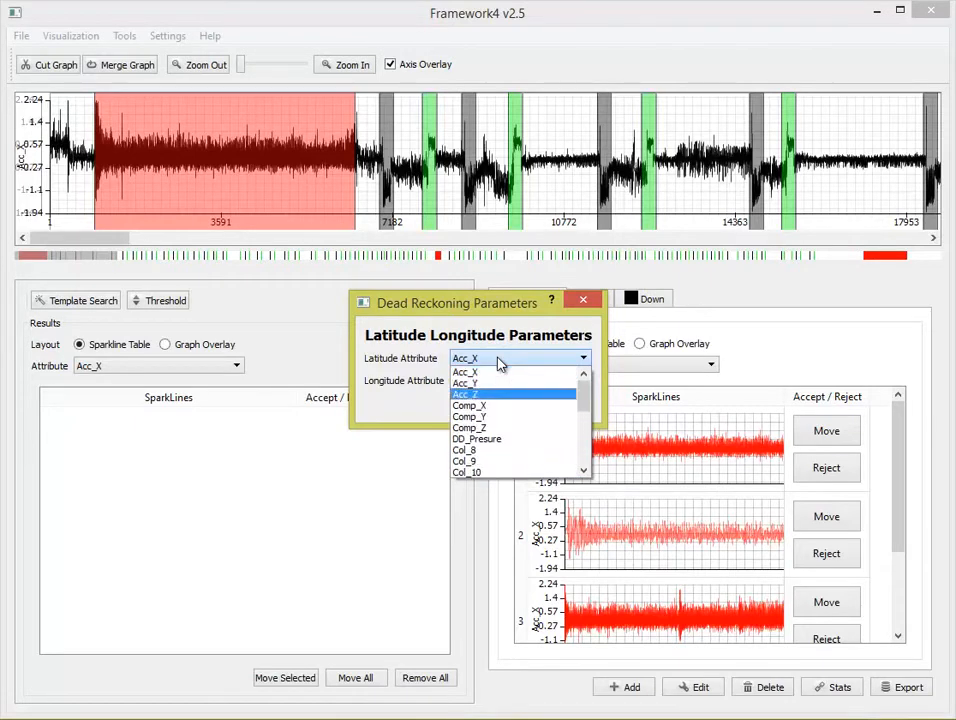
{"action": "key", "text": "Page_Down"}
{"action": "key", "text": "Down"}
{"action": "key", "text": "Down"}
{"action": "key", "text": "Up"}
{"action": "key", "text": "Return"}
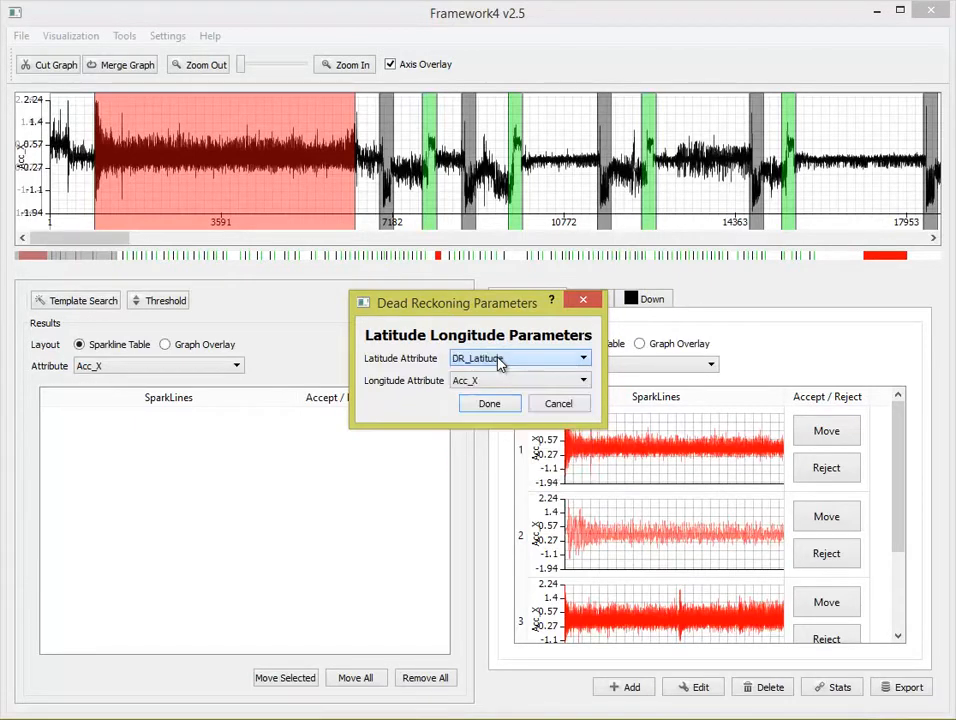
Step: Set the longitude attribute to DR_Longitude and generate the path visualisation
{"action": "left_click", "coordinate": [510, 381]}
{"action": "key", "text": "Down"}
{"action": "key", "text": "Down"}
{"action": "key", "text": "Page_Down"}
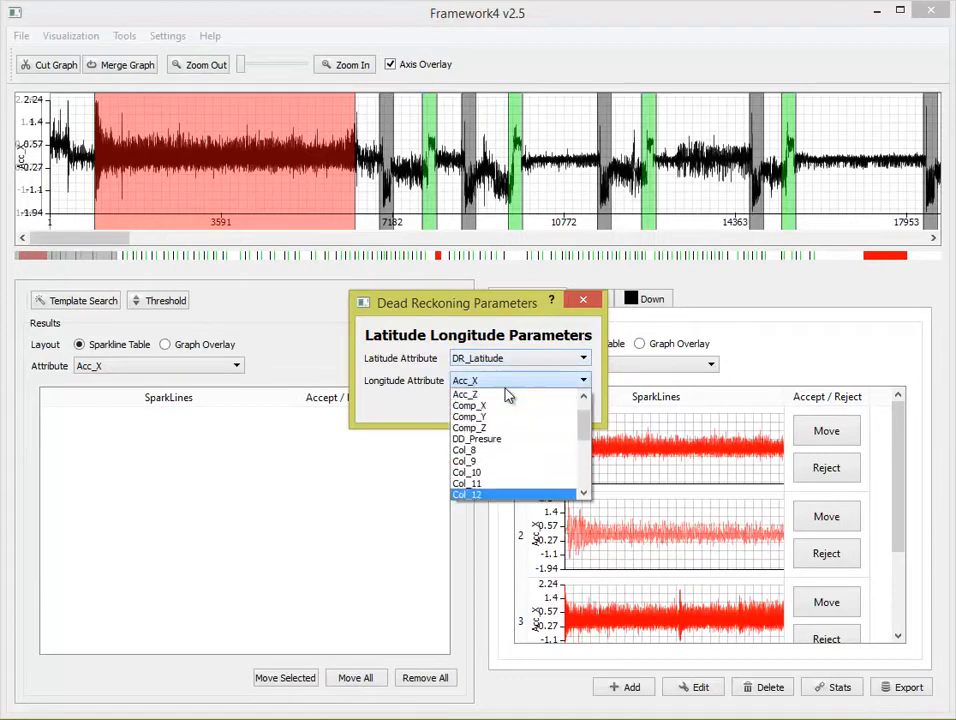
{"action": "key", "text": "Down"}
{"action": "key", "text": "Down"}
{"action": "key", "text": "Down"}
{"action": "key", "text": "Down"}
{"action": "key", "text": "Up"}
{"action": "key", "text": "Return"}
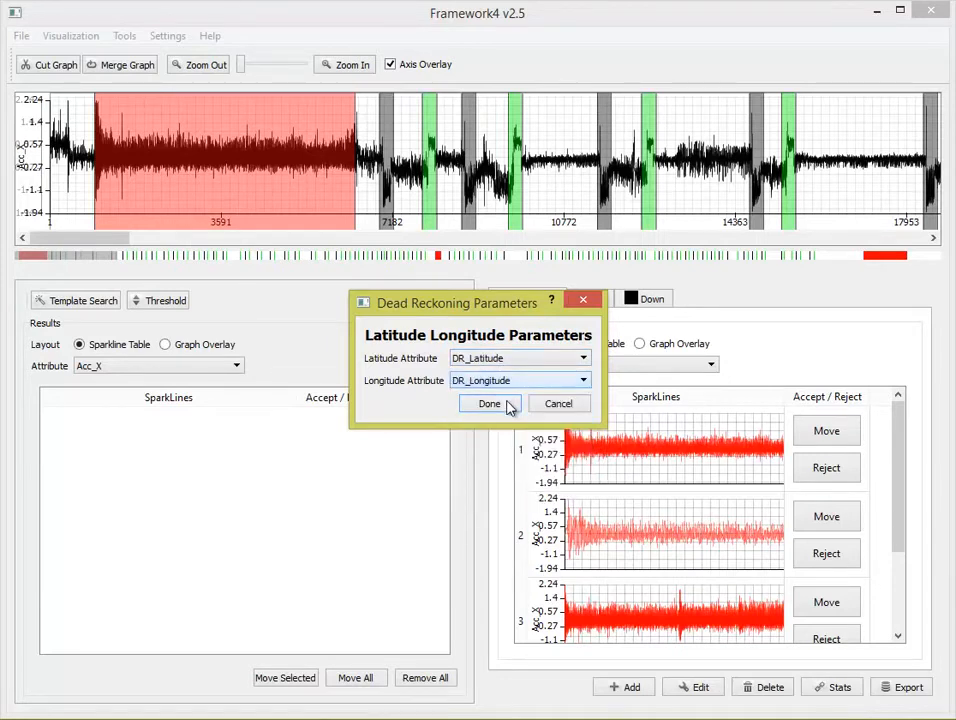
{"action": "left_click", "coordinate": [510, 405]}
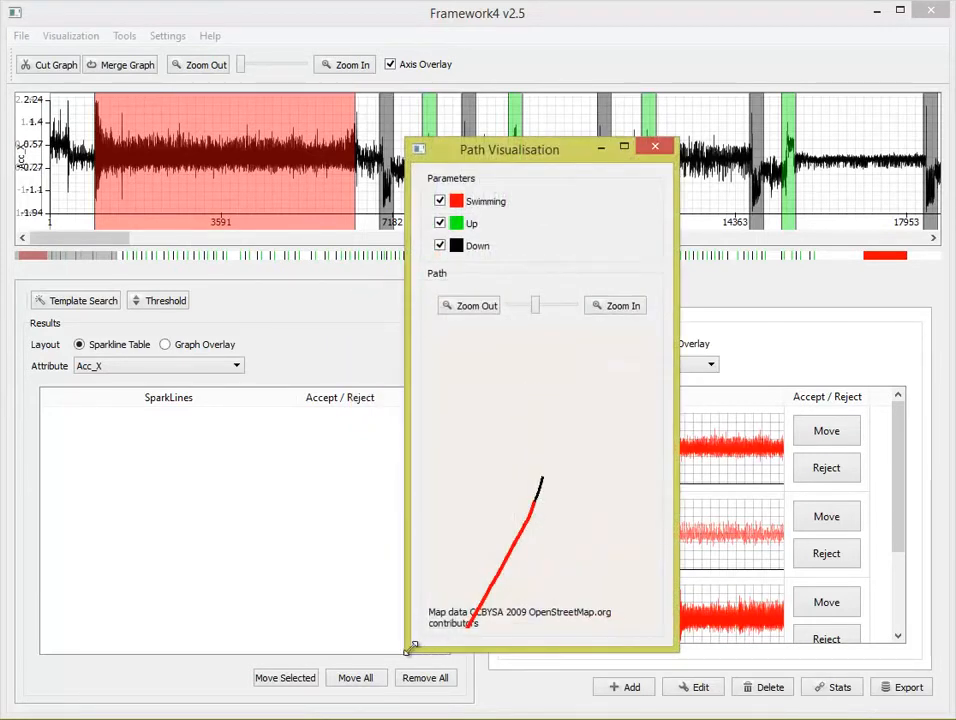
Step: Examine the Swimming, Up and Down sections along the dead-reckoned path on an enlarged map, and close the path visualisation
{"action": "left_click_drag", "start_coordinate": [409, 648], "coordinate": [362, 685]}
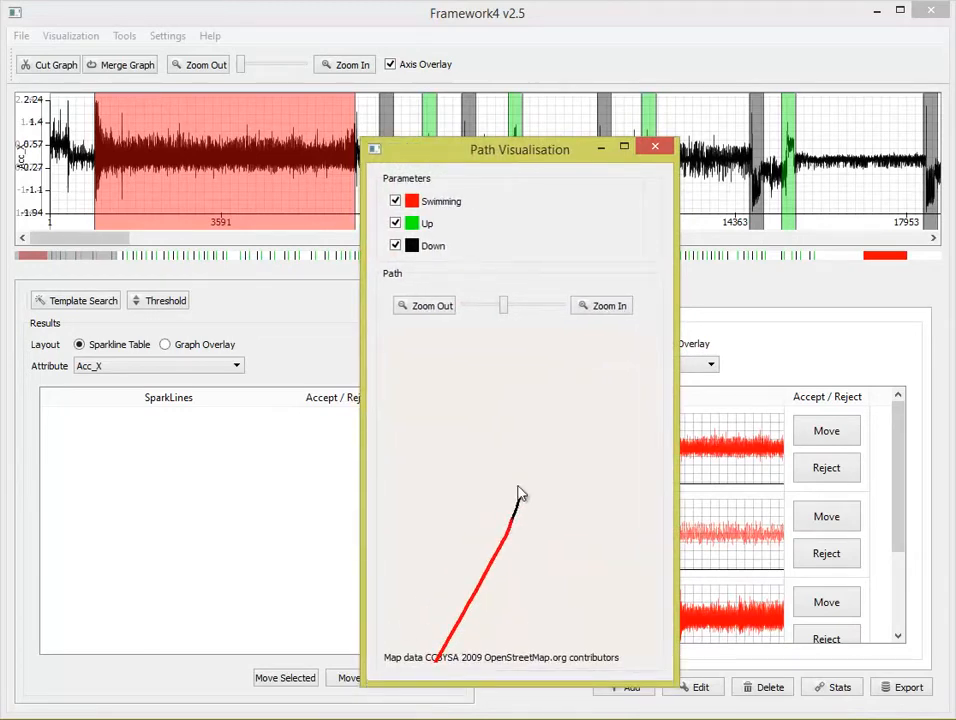
{"action": "left_click_drag", "start_coordinate": [518, 488], "coordinate": [596, 325]}
{"action": "left_click_drag", "start_coordinate": [553, 510], "coordinate": [566, 336]}
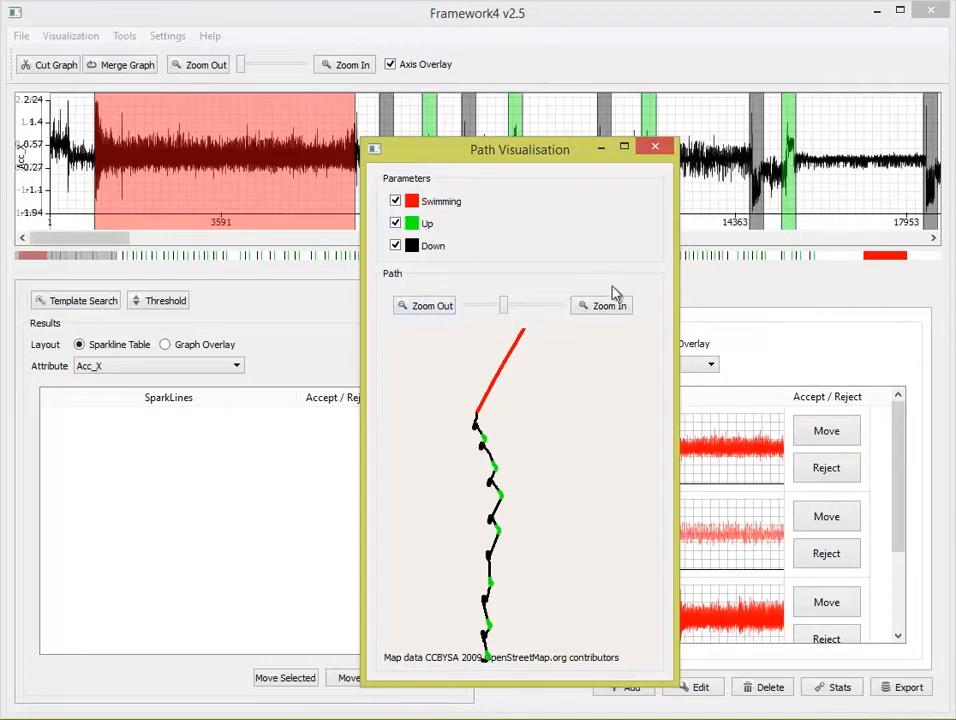
{"action": "left_click_drag", "start_coordinate": [547, 394], "coordinate": [527, 347]}
{"action": "left_click_drag", "start_coordinate": [510, 561], "coordinate": [449, 326]}
{"action": "left_click", "coordinate": [433, 306]}
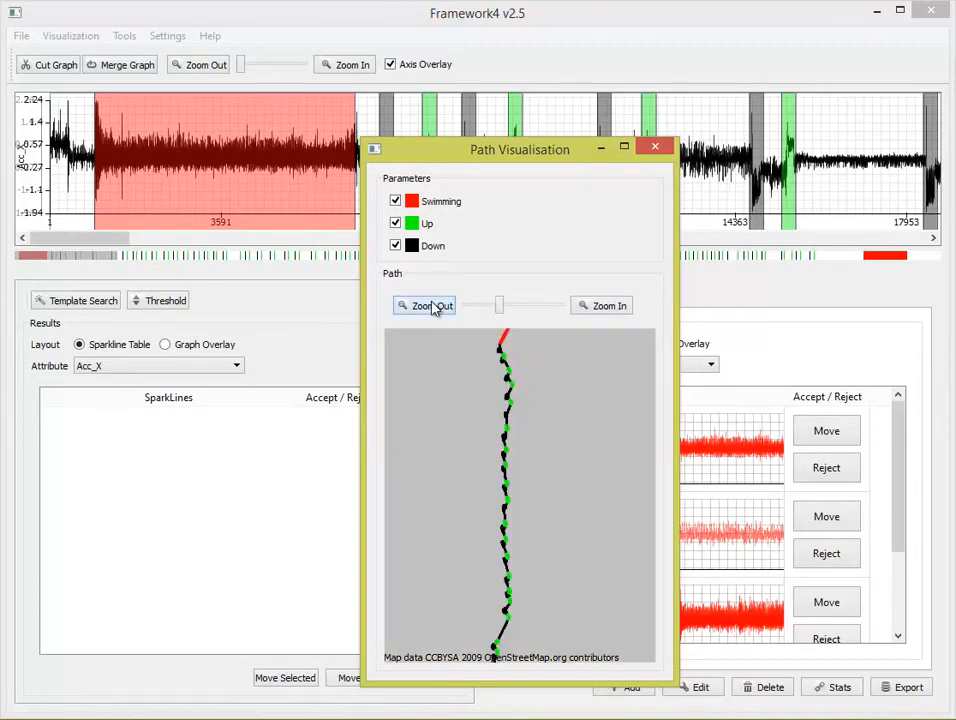
{"action": "left_click_drag", "start_coordinate": [506, 531], "coordinate": [540, 381]}
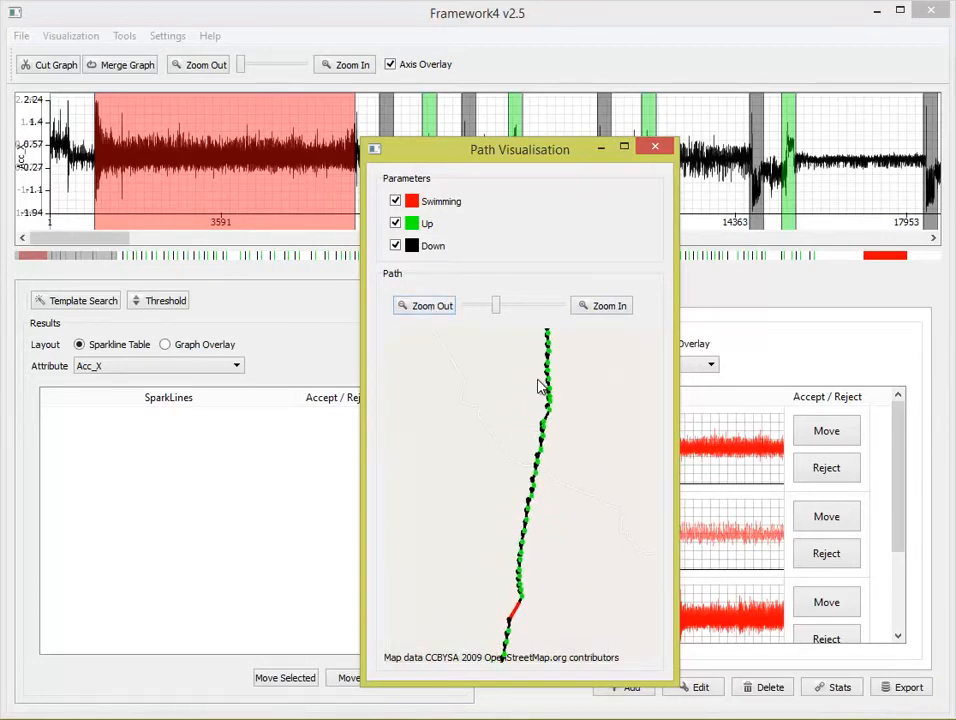
{"action": "left_click_drag", "start_coordinate": [540, 528], "coordinate": [478, 661]}
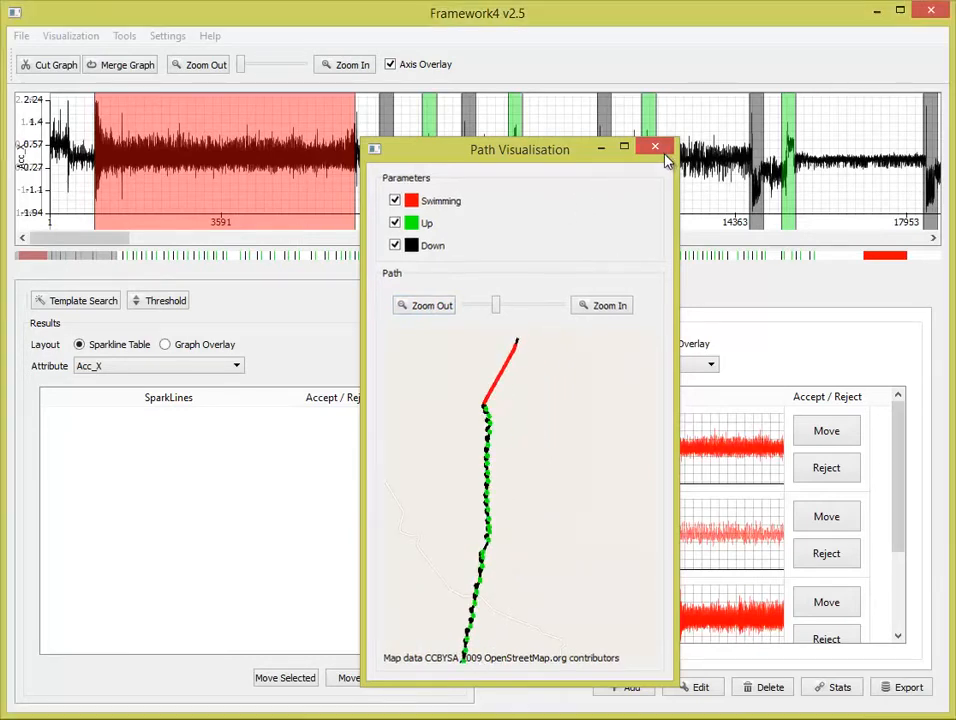
{"action": "left_click", "coordinate": [662, 150]}
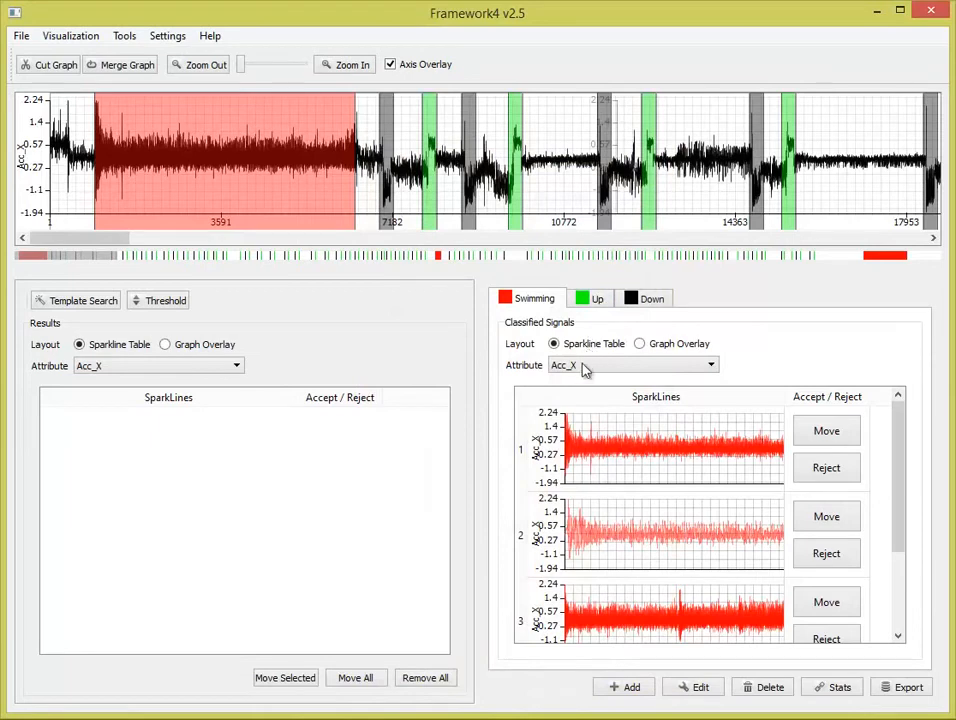
Step: Save the data file to the Desktop as a CSV named exportedFile
{"action": "left_click", "coordinate": [29, 40]}
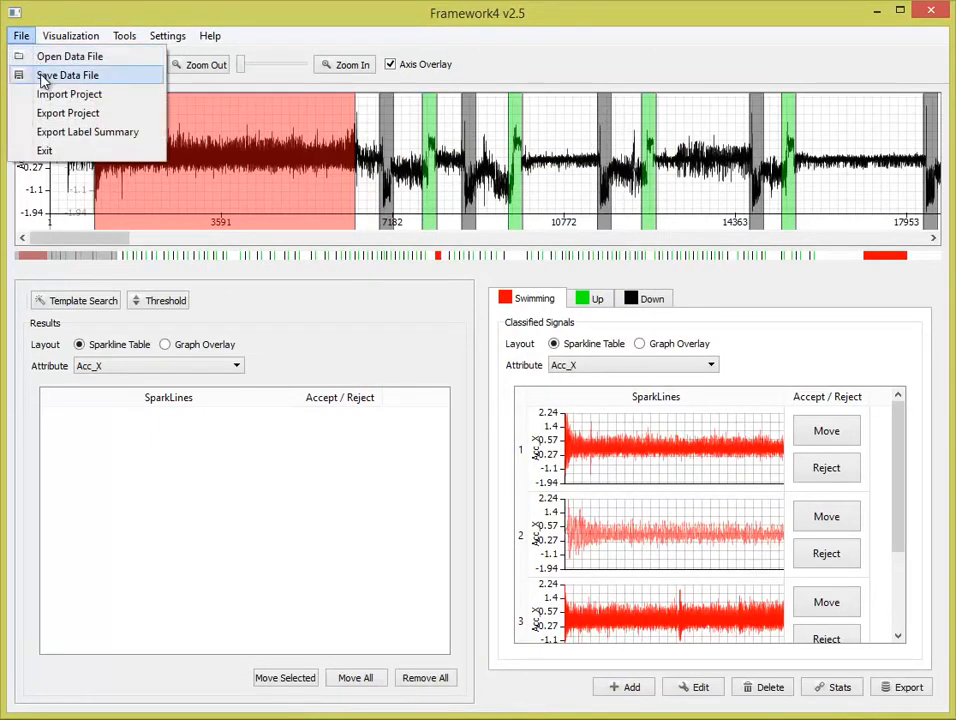
{"action": "left_click", "coordinate": [126, 84]}
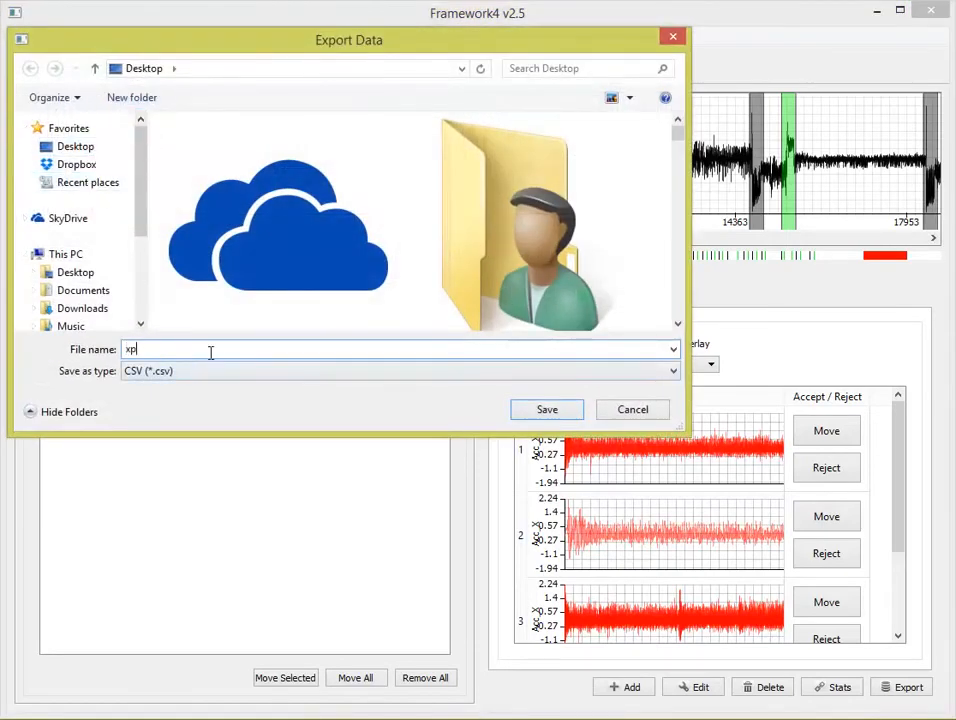
{"action": "type", "text": "exportedFile"}
{"action": "left_click", "coordinate": [547, 411]}
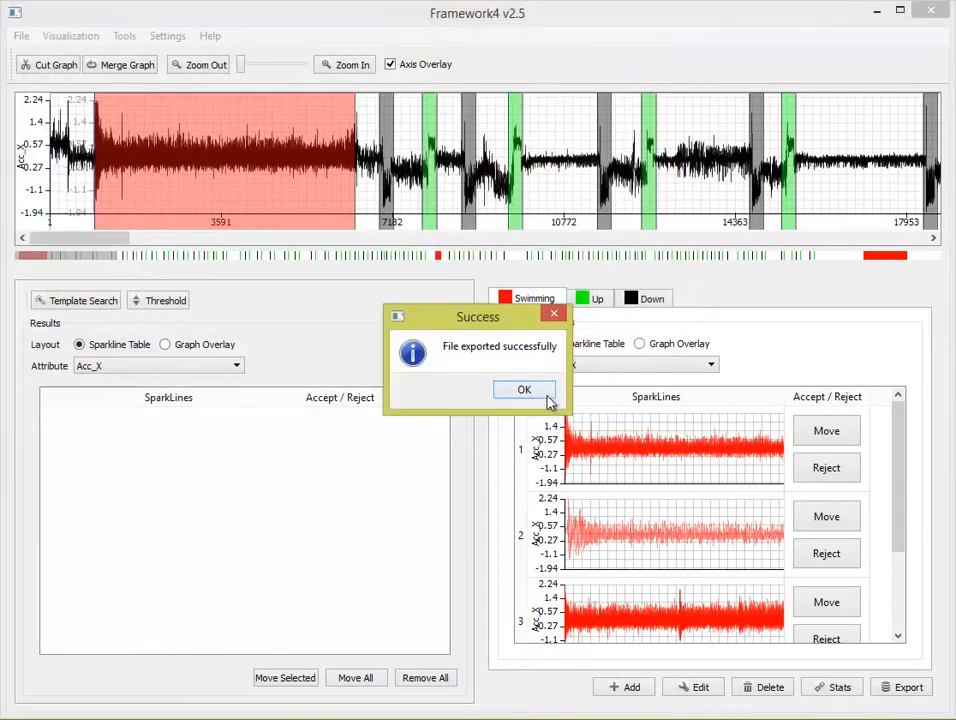
{"action": "left_click", "coordinate": [524, 390]}
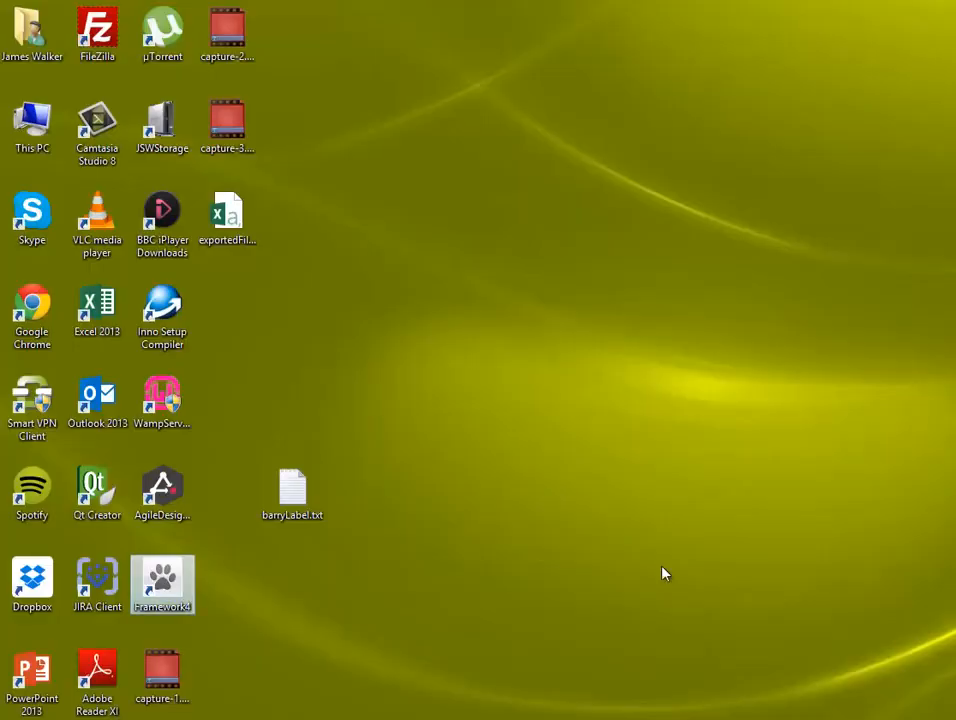
Step: Open exportedFile.csv from the desktop in Excel and widen its window to show more columns
{"action": "double_click", "coordinate": [240, 237]}
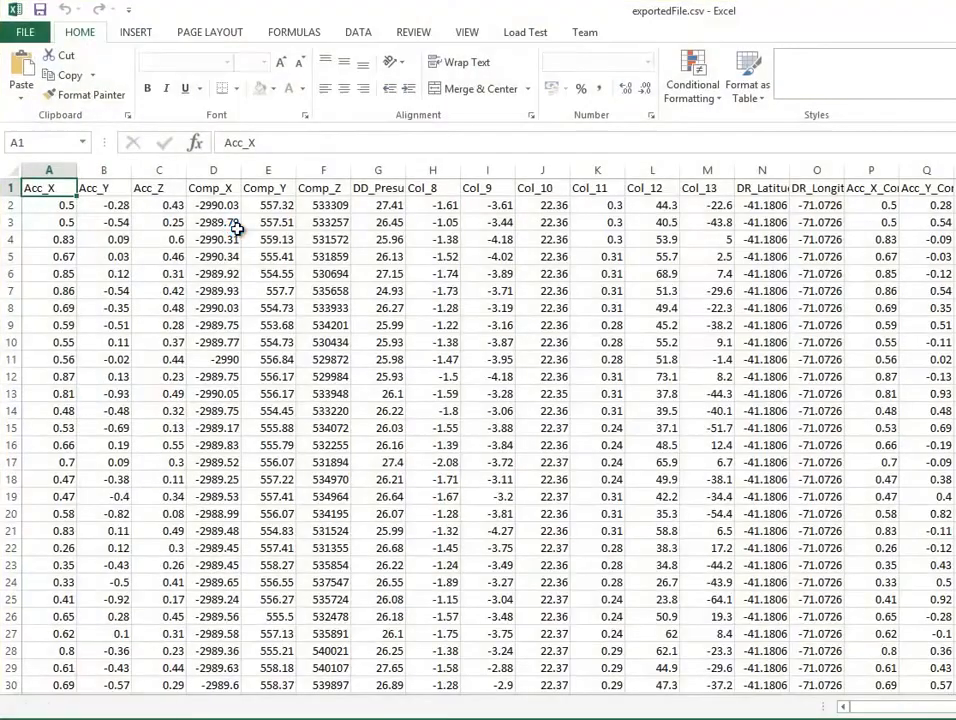
{"action": "left_click_drag", "start_coordinate": [422, 12], "coordinate": [0, 213]}
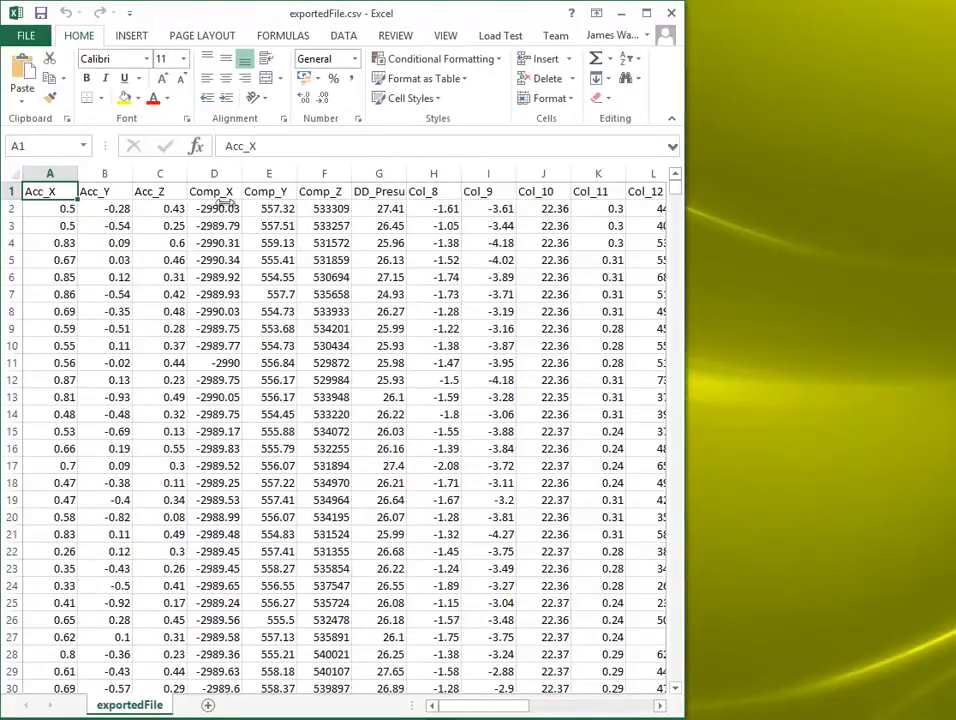
{"action": "left_click_drag", "start_coordinate": [685, 206], "coordinate": [907, 208]}
Step: Examine the exported data columns along row 2, from DR_Latitude through the corrected accelerometer and compass columns and back to the original attributes
{"action": "left_click", "coordinate": [763, 207]}
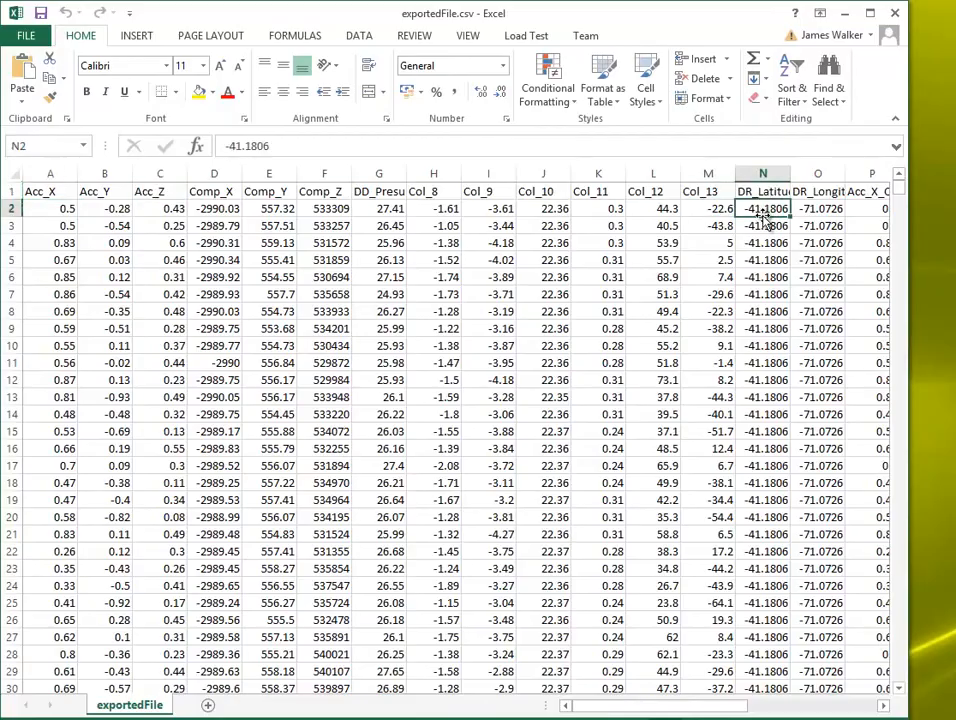
{"action": "key", "text": "Right"}
{"action": "key", "text": "Right"}
{"action": "key", "text": "Right"}
{"action": "key", "text": "Right"}
{"action": "key", "text": "Right"}
{"action": "key", "text": "Right"}
{"action": "key", "text": "Right"}
{"action": "key", "text": "Right"}
{"action": "key", "text": "Right"}
{"action": "key", "text": "Right"}
{"action": "key", "text": "Right"}
{"action": "key", "text": "Right"}
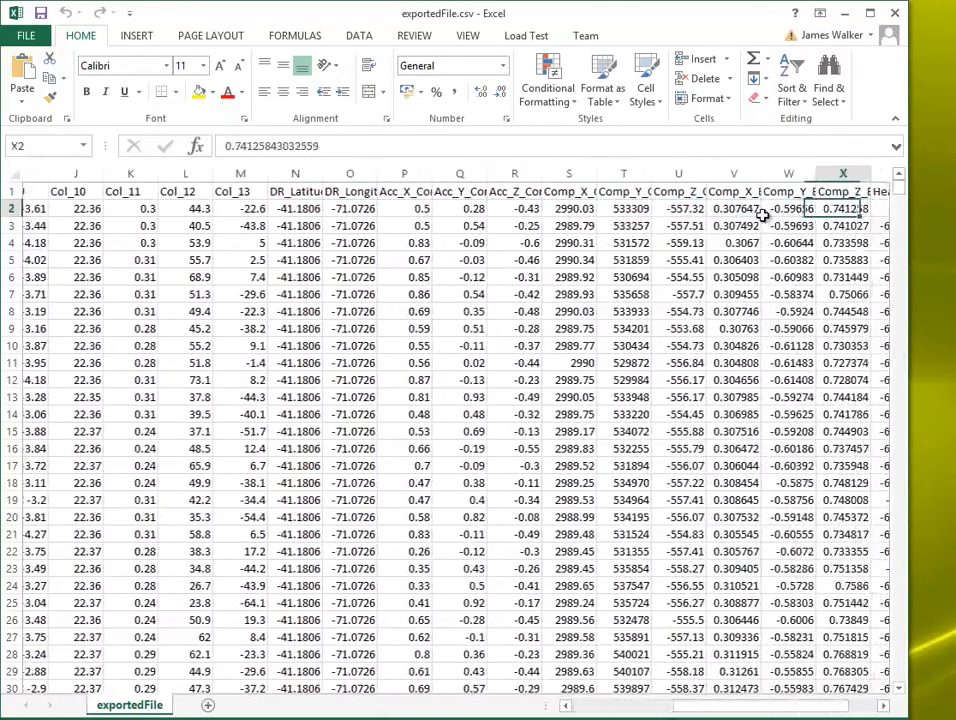
{"action": "key", "text": "Left"}
{"action": "key", "text": "Left"}
{"action": "key", "text": "Left"}
{"action": "key", "text": "Left"}
{"action": "key", "text": "Left"}
{"action": "key", "text": "Left"}
{"action": "key", "text": "Left"}
{"action": "key", "text": "Left"}
{"action": "key", "text": "Left"}
{"action": "key", "text": "Left"}
{"action": "key", "text": "Left"}
{"action": "key", "text": "Left"}
{"action": "key", "text": "Left"}
{"action": "key", "text": "Left"}
{"action": "key", "text": "Left"}
{"action": "key", "text": "Left"}
{"action": "key", "text": "Left"}
{"action": "key", "text": "Left"}
{"action": "key", "text": "Left"}
{"action": "key", "text": "Left"}
{"action": "key", "text": "Left"}
{"action": "key", "text": "Left"}
{"action": "key", "text": "Left"}
{"action": "key", "text": "Left"}
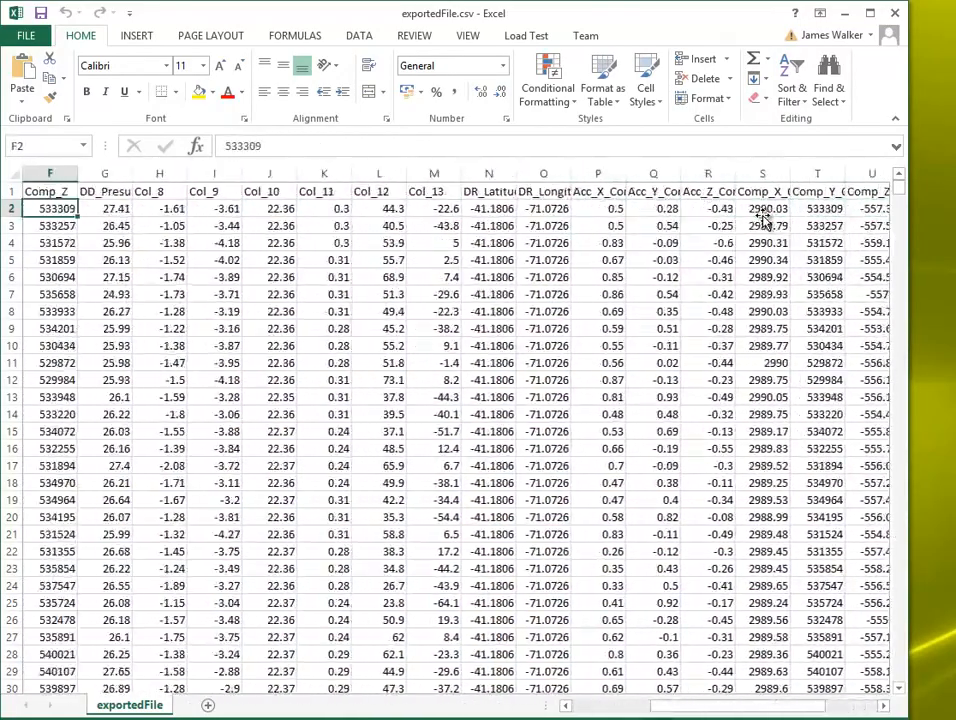